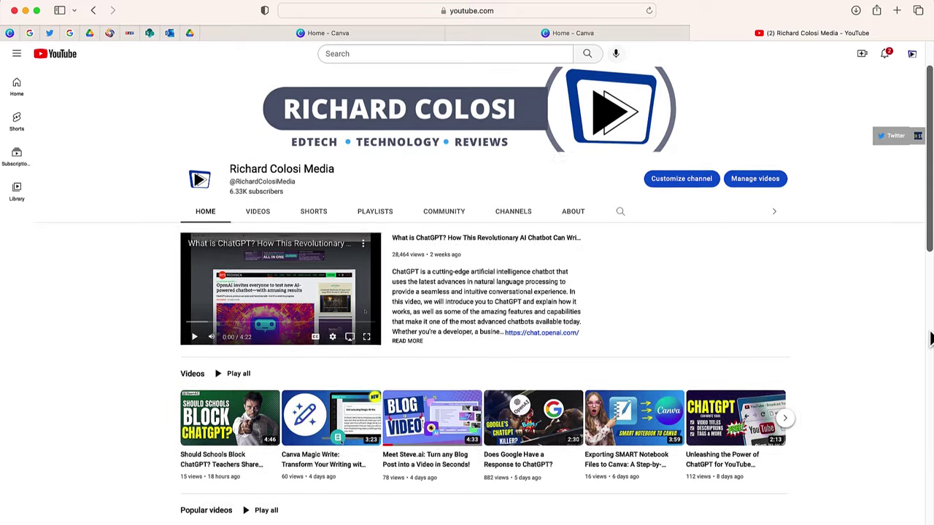
Scroll down through the rows of videos on the YouTube channel home page.
{"action": "scroll", "coordinate": [930, 338], "scroll_direction": "down", "scroll_amount": 2}
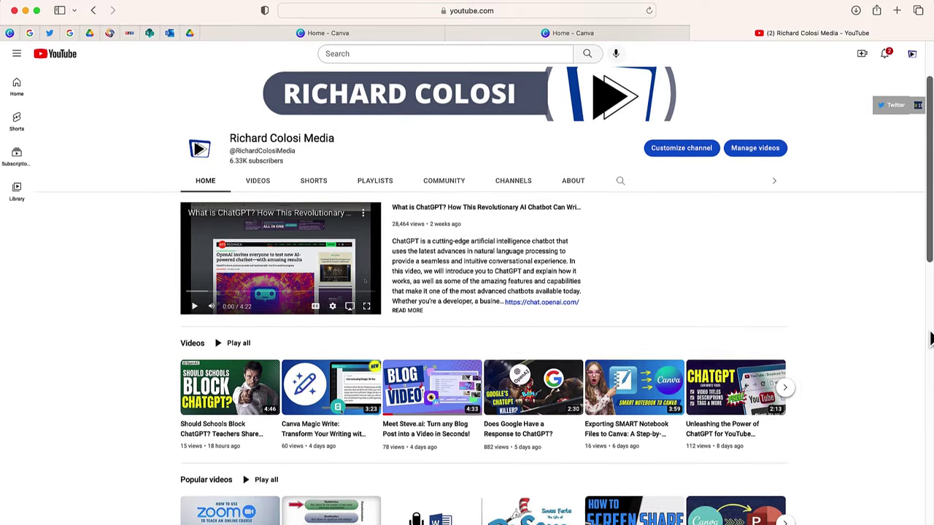
{"action": "scroll", "coordinate": [930, 337], "scroll_direction": "down", "scroll_amount": 3}
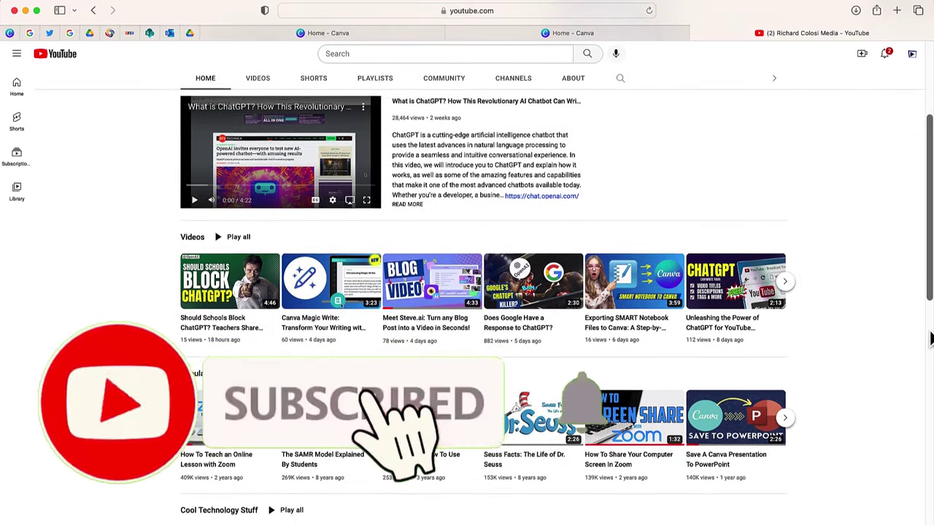
{"action": "scroll", "coordinate": [930, 337], "scroll_direction": "down", "scroll_amount": 3}
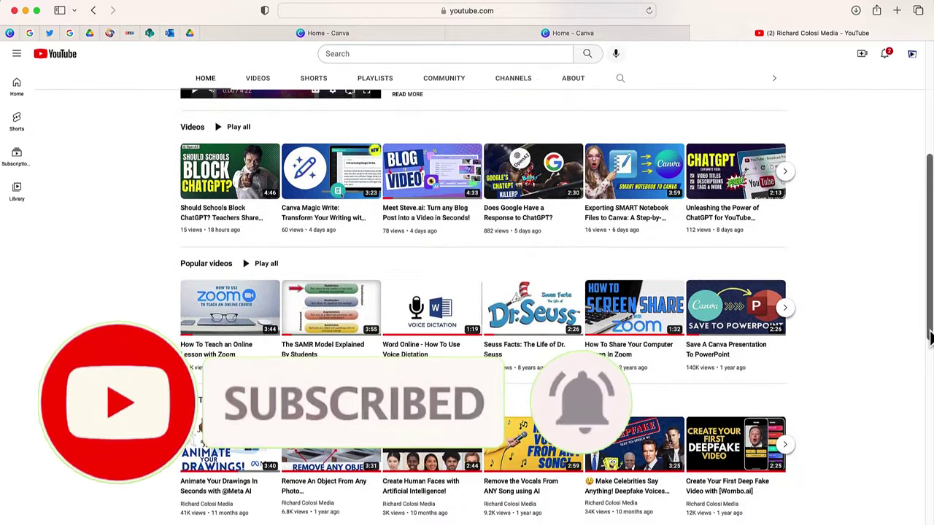
{"action": "scroll", "coordinate": [930, 337], "scroll_direction": "down", "scroll_amount": 3}
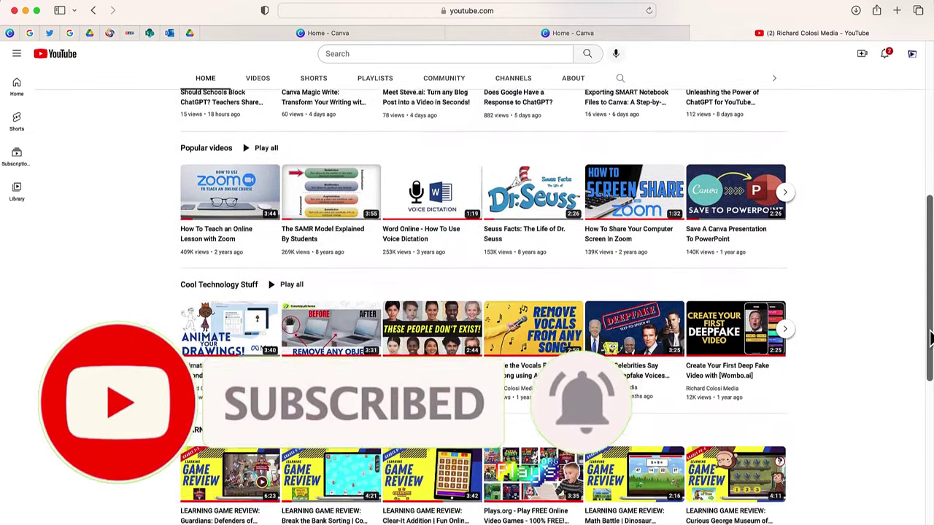
{"action": "scroll", "coordinate": [930, 337], "scroll_direction": "down", "scroll_amount": 3}
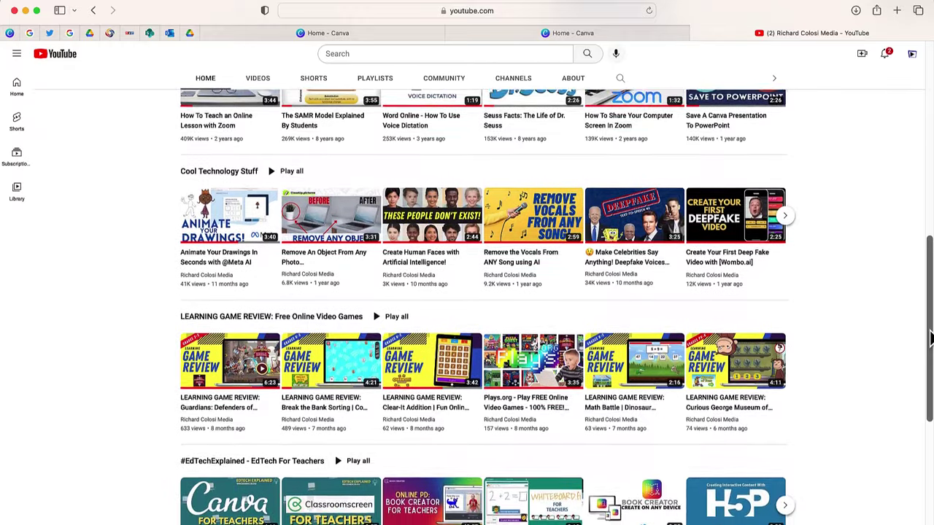
{"action": "scroll", "coordinate": [930, 338], "scroll_direction": "down", "scroll_amount": 3}
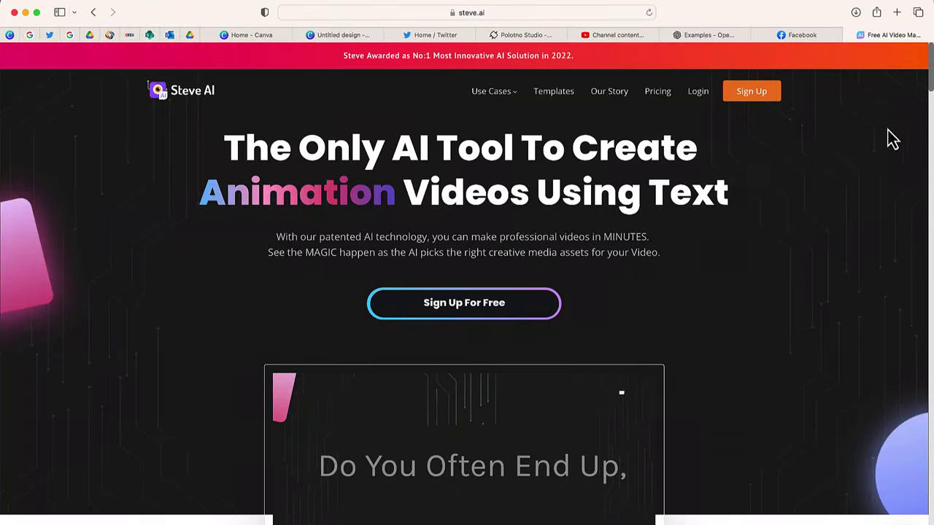
{"action": "scroll", "coordinate": [854, 200], "scroll_direction": "down", "scroll_amount": 2}
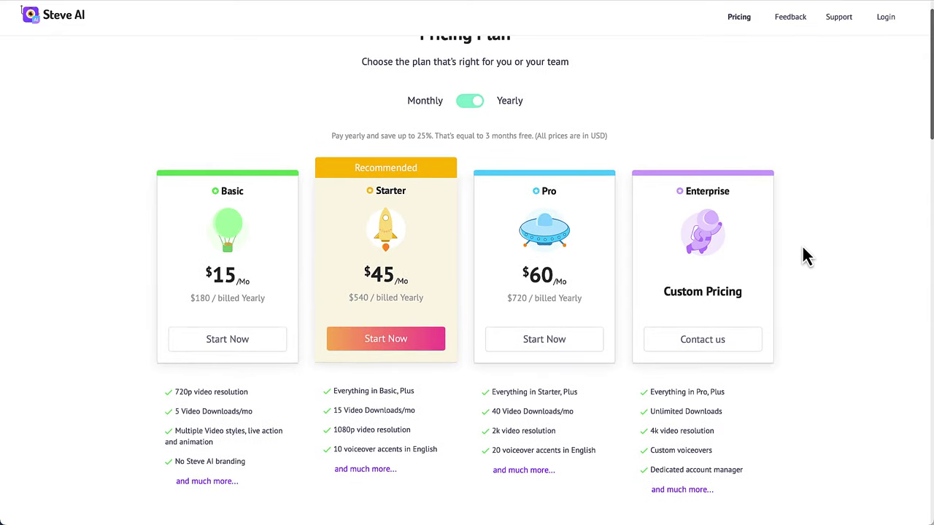
{"action": "scroll", "coordinate": [806, 255], "scroll_direction": "up", "scroll_amount": 1}
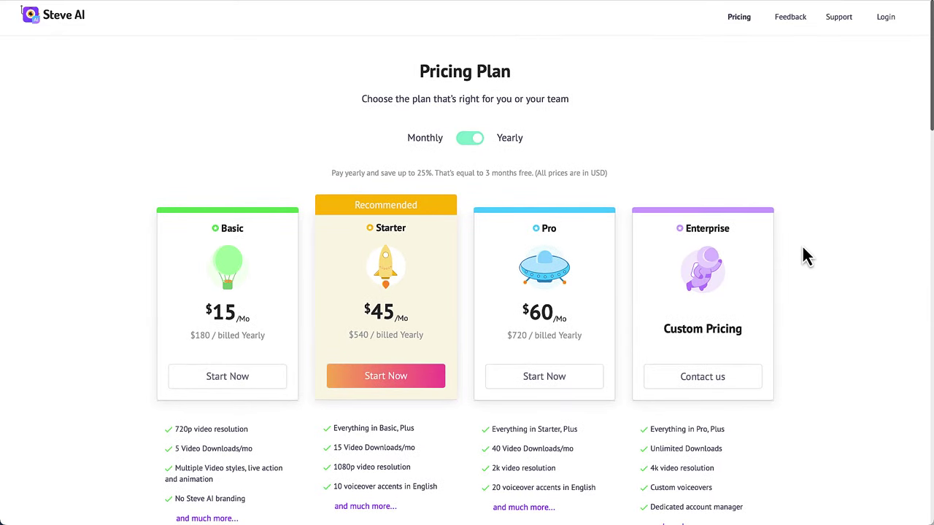
{"action": "left_click", "coordinate": [474, 138]}
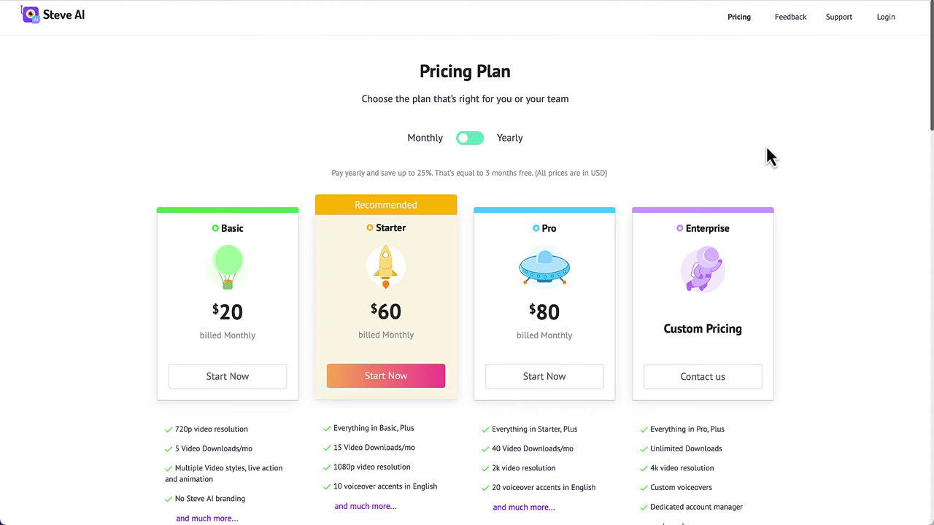
{"action": "left_click", "coordinate": [475, 137]}
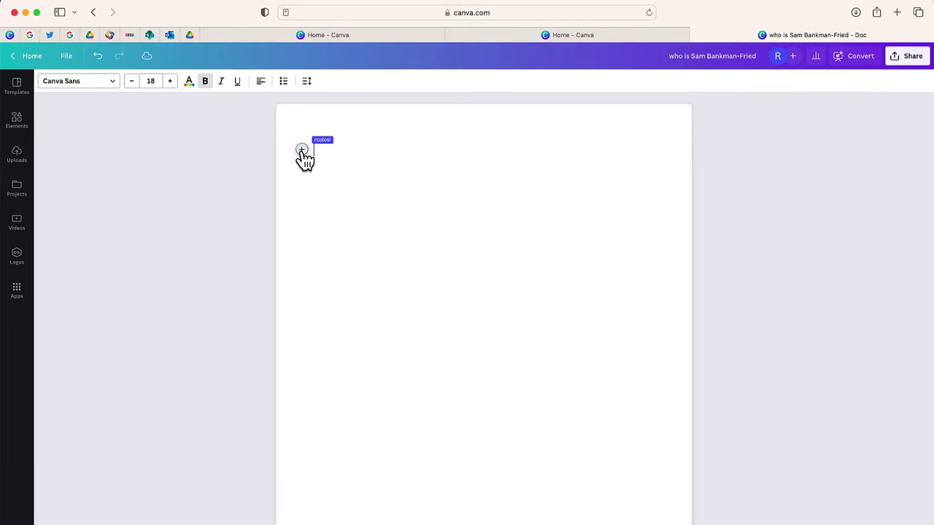
Generate a Magic Write paragraph from 'Write a commercial for cryptocurrency' and select it.
{"action": "left_click", "coordinate": [303, 155]}
{"action": "left_click", "coordinate": [350, 187]}
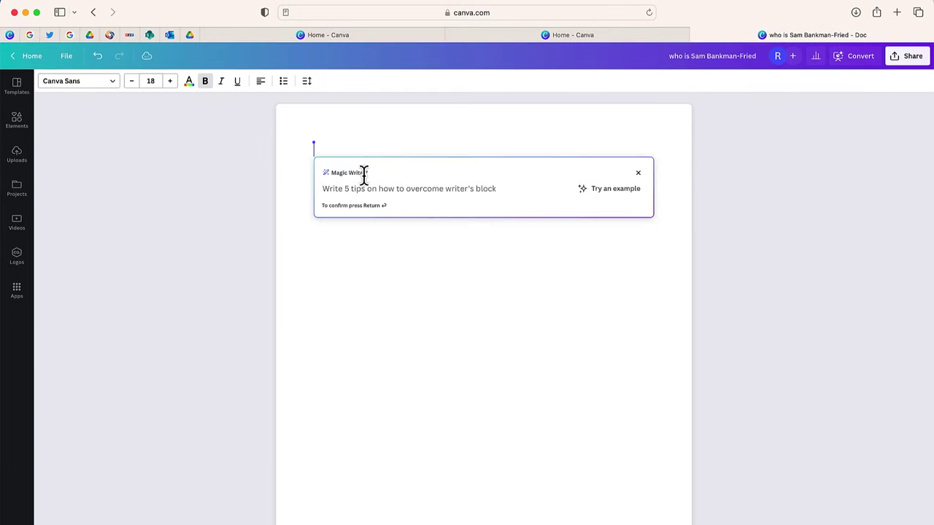
{"action": "type", "text": "Write a commercial for cryptocurrency"}
{"action": "key", "text": "Return"}
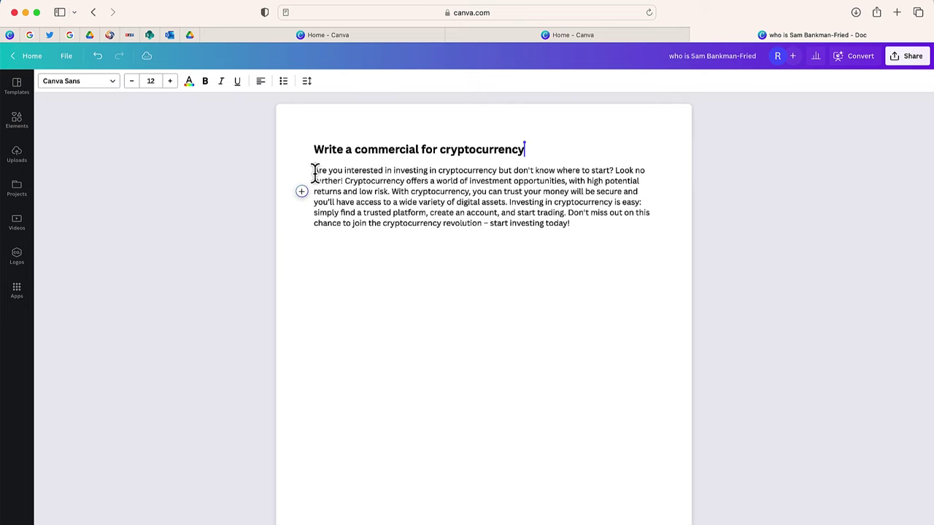
{"action": "left_click_drag", "start_coordinate": [314, 172], "coordinate": [569, 229]}
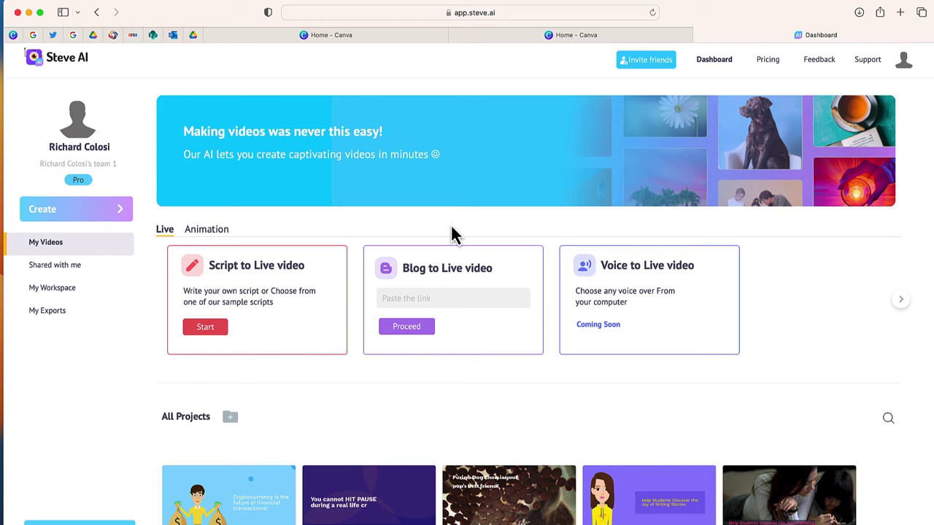
Start a Script to Live Animation Video with the Babysitter Wanted sample script.
{"action": "left_click", "coordinate": [214, 326]}
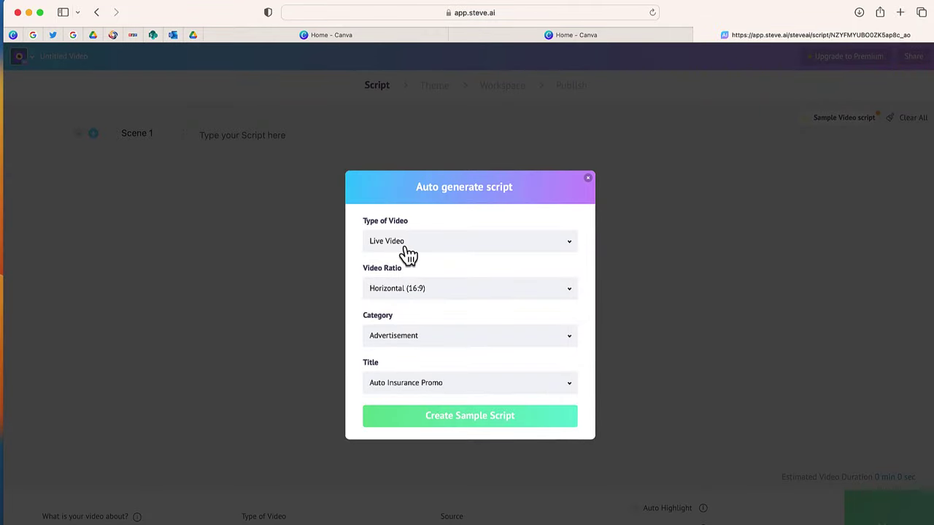
{"action": "left_click", "coordinate": [407, 254]}
{"action": "left_click", "coordinate": [411, 291]}
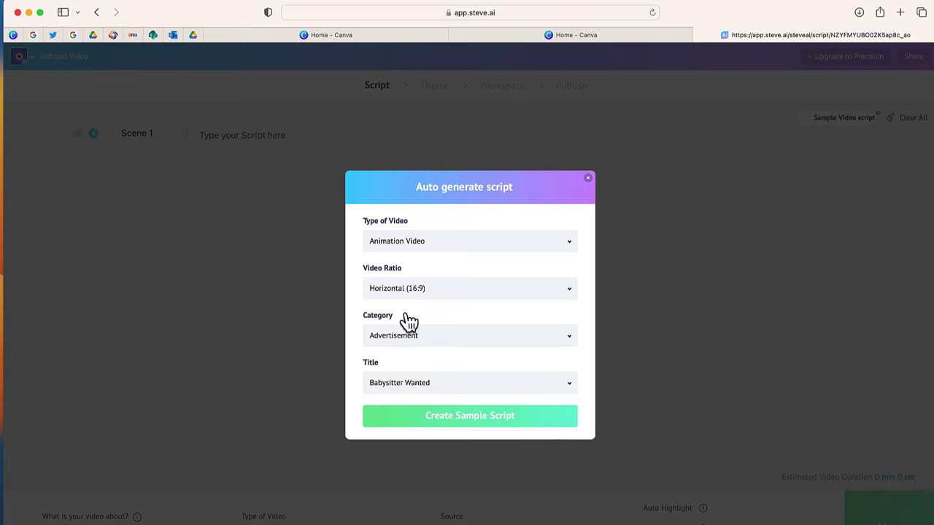
{"action": "left_click", "coordinate": [434, 426]}
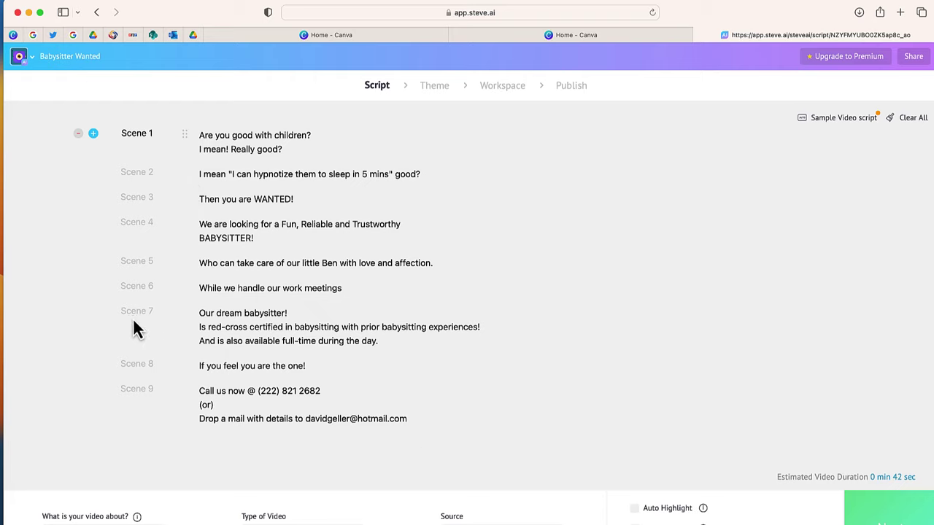
Delete the sample scenes and paste the cryptocurrency commercial script into Scene 1.
{"action": "double_click", "coordinate": [79, 135]}
{"action": "double_click", "coordinate": [78, 135]}
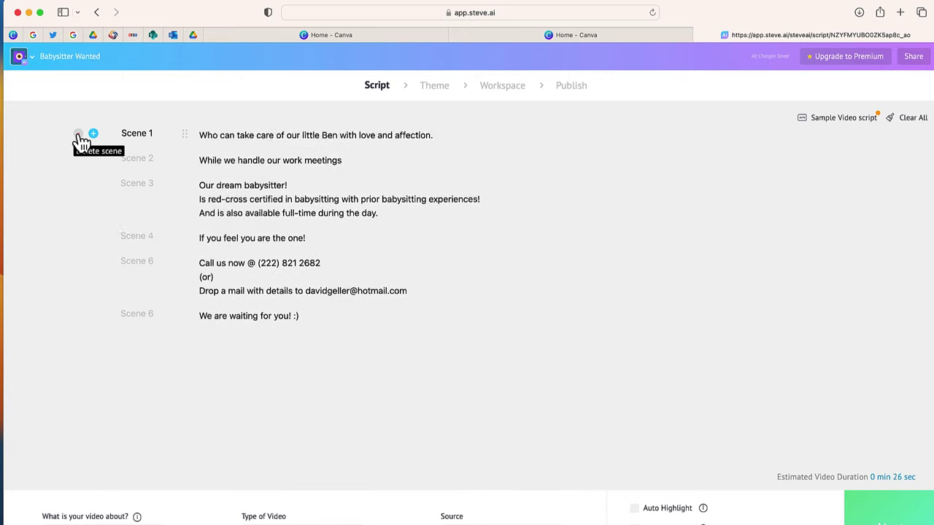
{"action": "double_click", "coordinate": [79, 135]}
{"action": "left_click", "coordinate": [79, 135]}
{"action": "double_click", "coordinate": [79, 134]}
{"action": "left_click", "coordinate": [78, 134]}
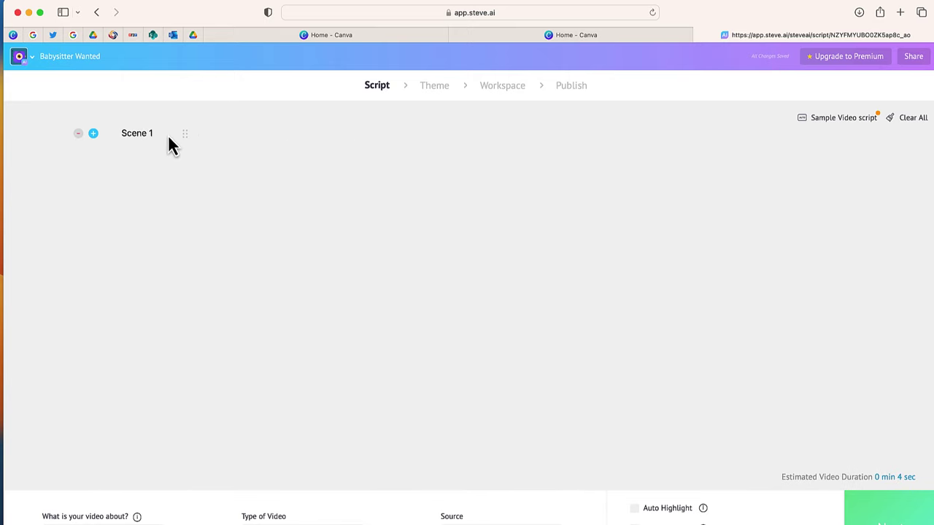
{"action": "left_click", "coordinate": [207, 136]}
{"action": "type", "text": "Are you interested in investing in cryptocurrency but don't know where to start? Look no further! Cryptocurrency offers a world of investment opportunities, with high potential returns and low risk. With cryptocurrency, you can trust your money will be secure and you'll have access to a wide variety of digital assets. Investing in cryptocurrency is easy: simply find a trusted platform, create an account, and start trading. Don't miss out on this chance to join the cryptocurrency revolution - start investing today!"}
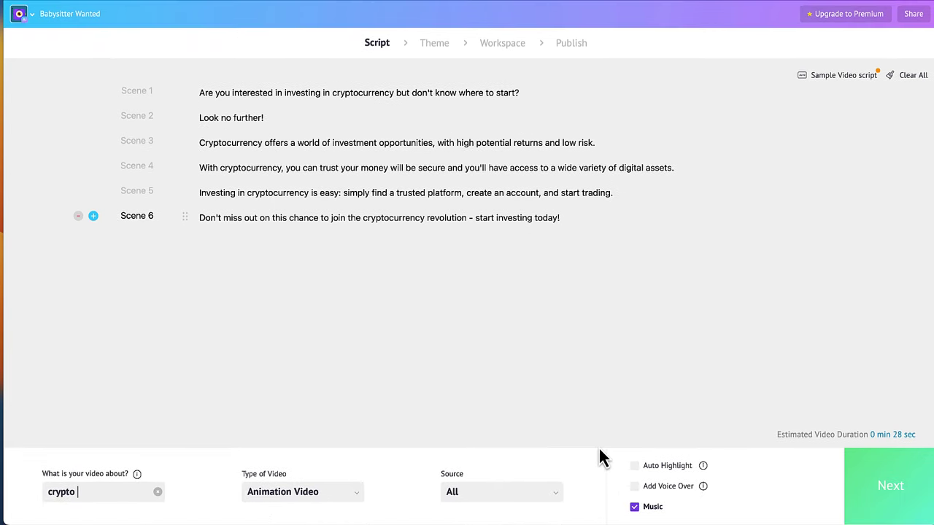
Enable Add Voice Over and dismiss the voice language choices.
{"action": "left_click", "coordinate": [634, 489]}
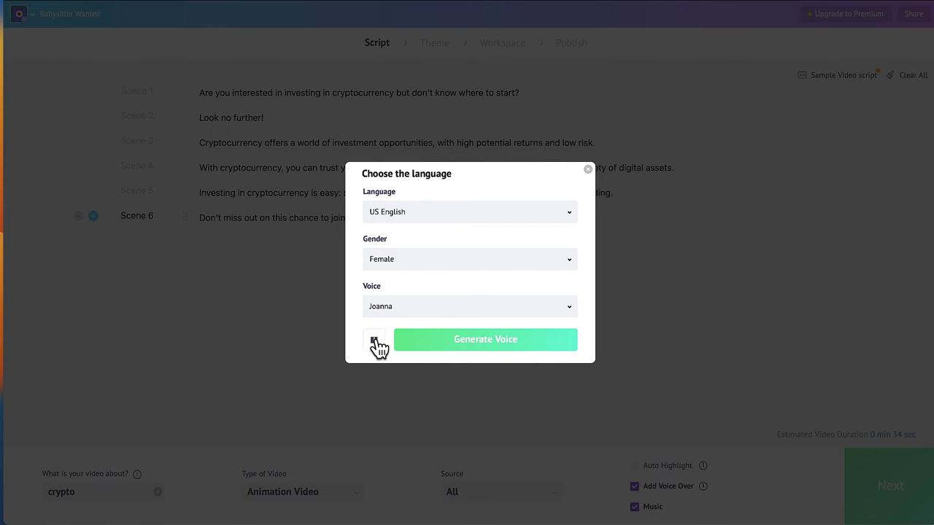
{"action": "left_click", "coordinate": [879, 419]}
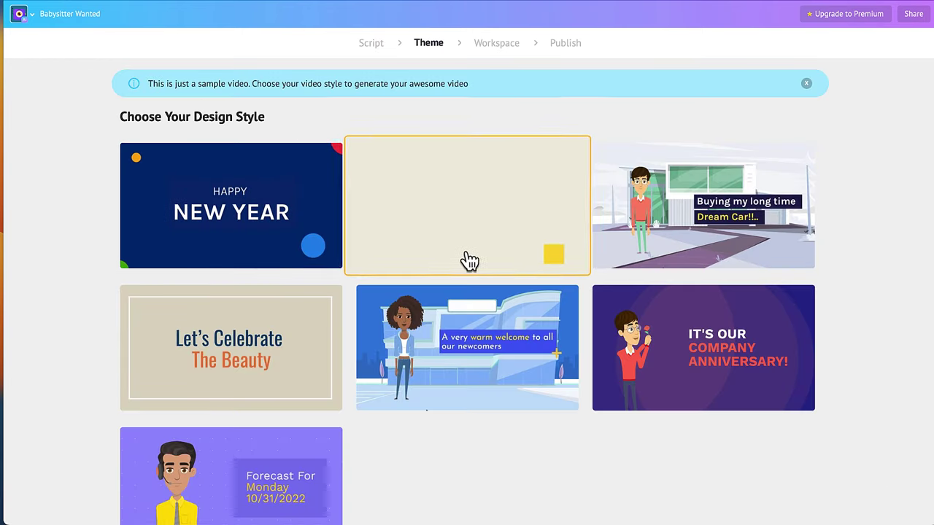
Apply the warm welcome design style and view Scene 6 of the generated commercial.
{"action": "left_click", "coordinate": [428, 323]}
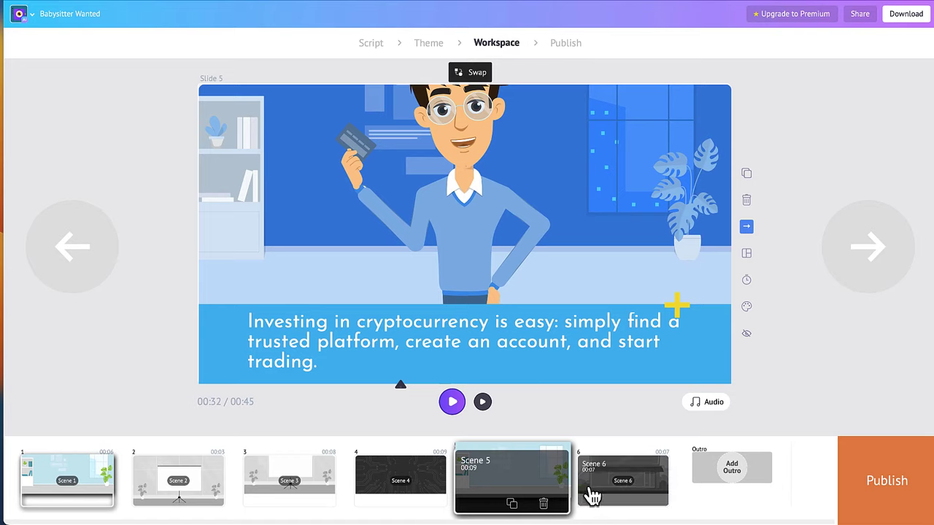
{"action": "left_click", "coordinate": [592, 496]}
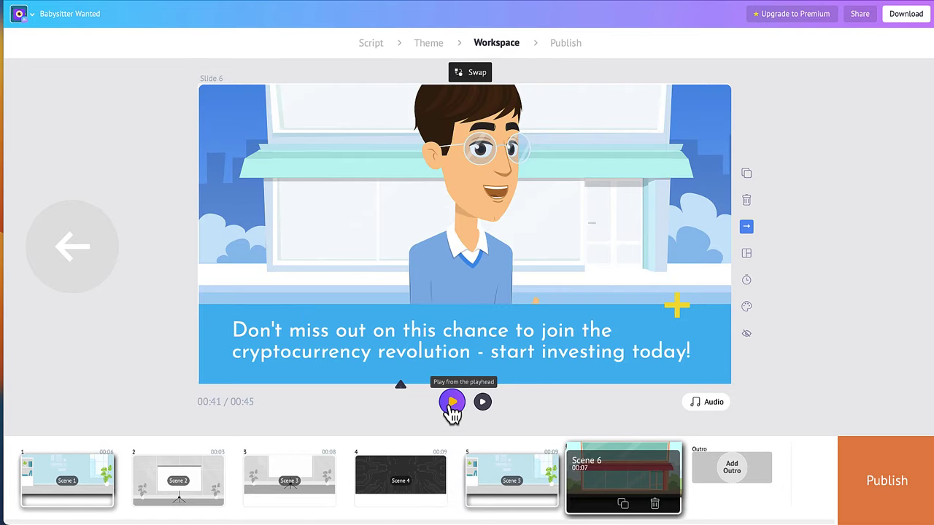
Play the commercial preview and step through scenes 5 and 6.
{"action": "left_click", "coordinate": [450, 405]}
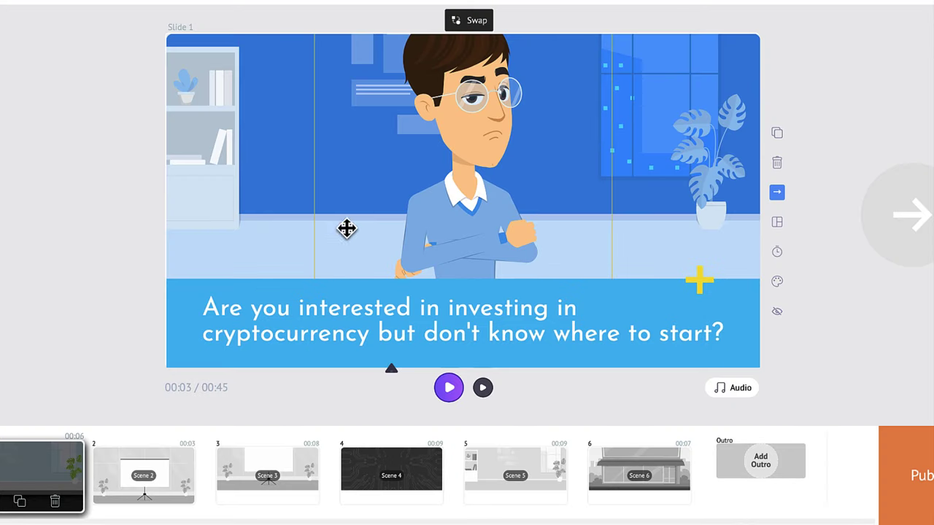
{"action": "left_click", "coordinate": [528, 465]}
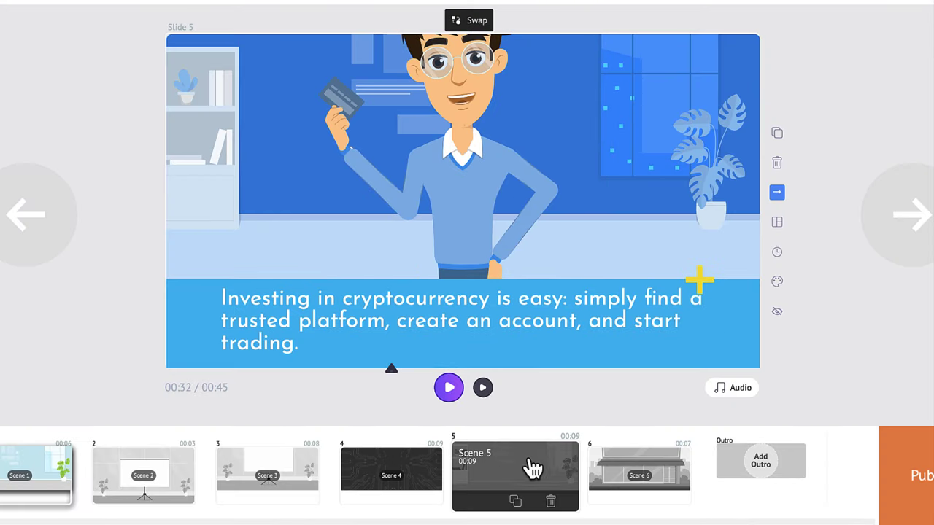
{"action": "left_click", "coordinate": [624, 479]}
Add the 'Share Your Video' outro scene, then return to Scene 1's character.
{"action": "left_click", "coordinate": [753, 478]}
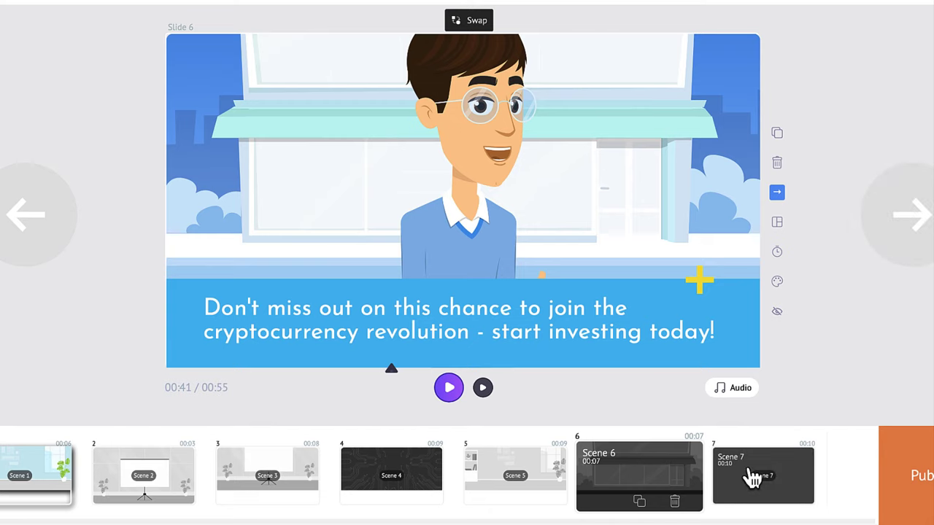
{"action": "left_click", "coordinate": [740, 472]}
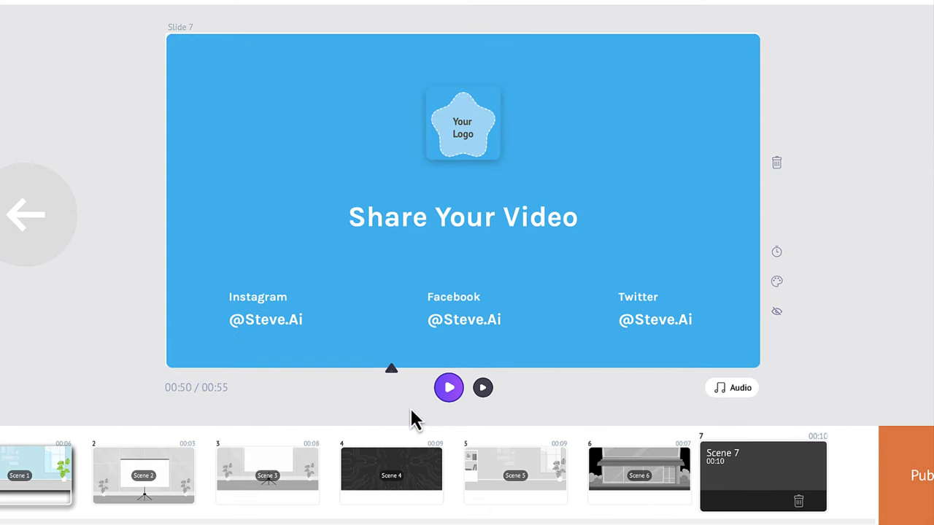
{"action": "left_click", "coordinate": [160, 461]}
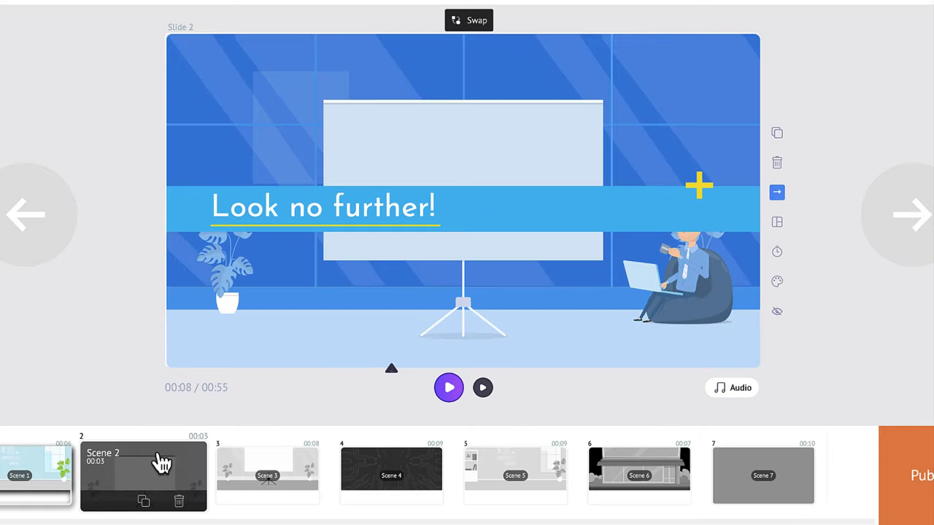
{"action": "left_click", "coordinate": [42, 481]}
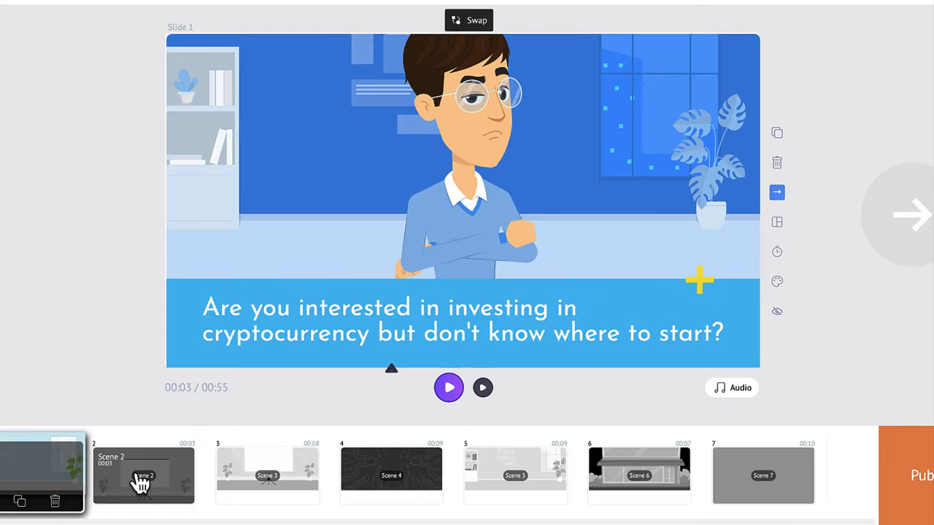
{"action": "left_click", "coordinate": [479, 153]}
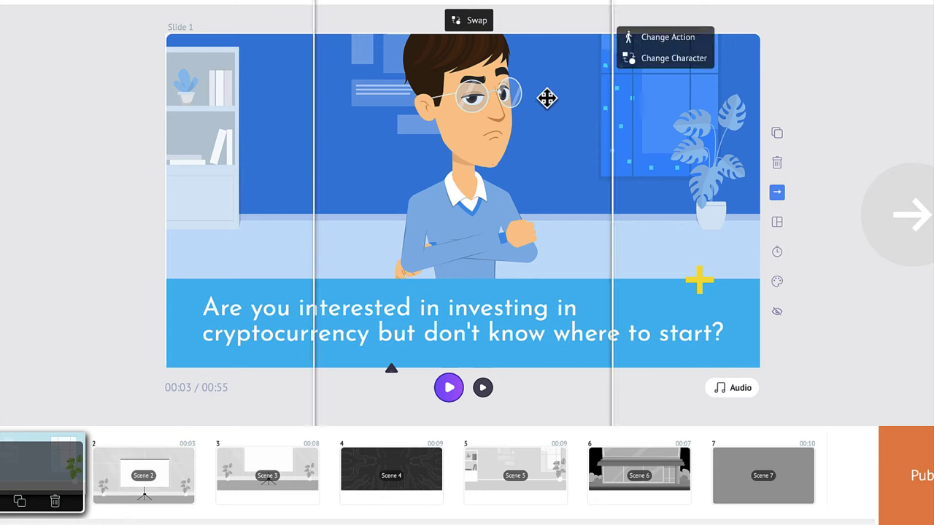
Swap the first slide's character for a bearded man with glasses from the library.
{"action": "left_click", "coordinate": [667, 66]}
{"action": "scroll", "coordinate": [411, 202], "scroll_direction": "down", "scroll_amount": 2}
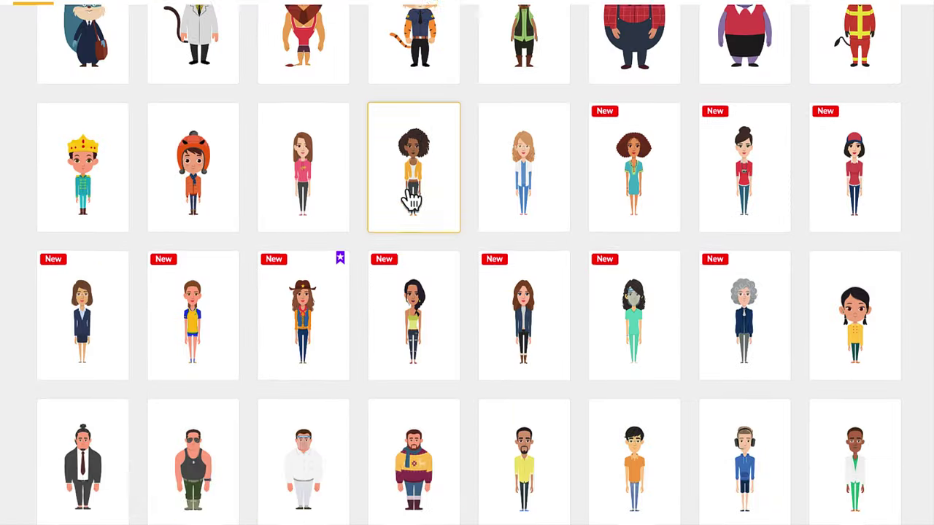
{"action": "scroll", "coordinate": [411, 199], "scroll_direction": "down", "scroll_amount": 5}
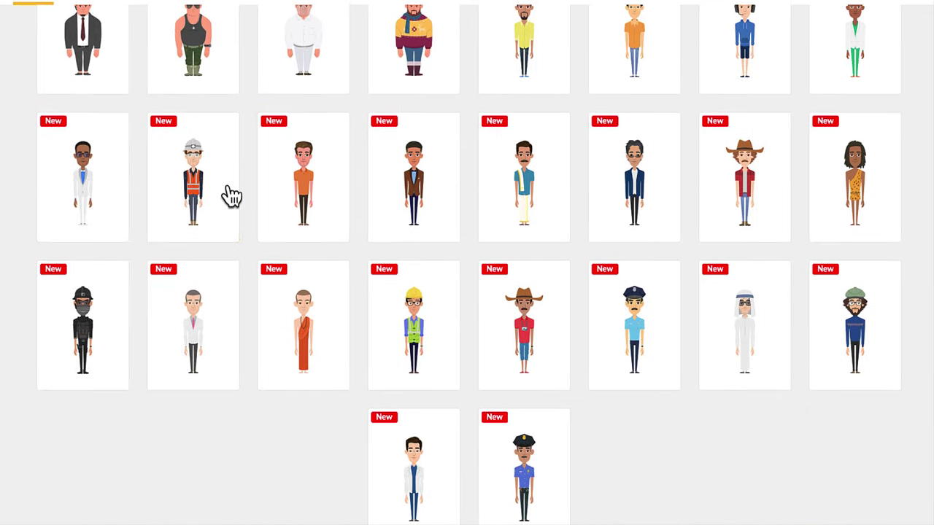
{"action": "left_click", "coordinate": [104, 185]}
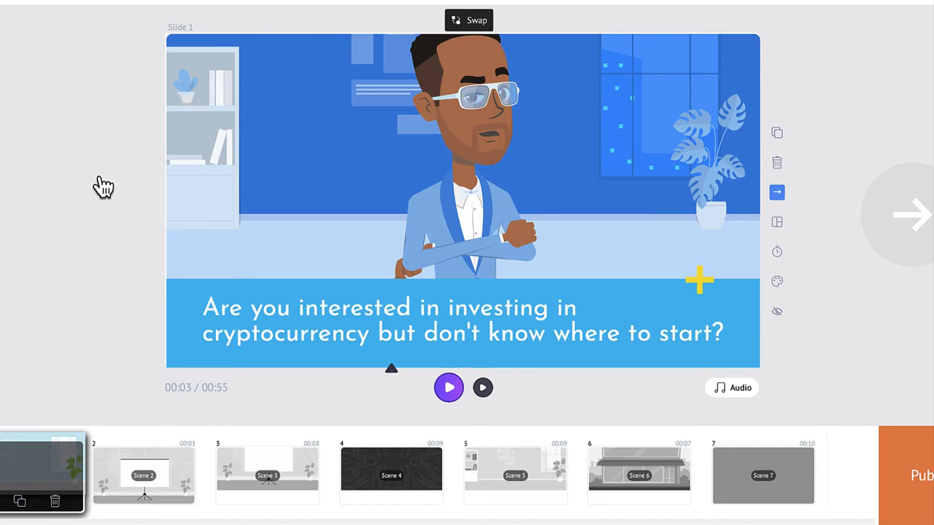
{"action": "left_click", "coordinate": [478, 65]}
Browse the character's actions under the cryptocurrency, interested and invest chips.
{"action": "left_click", "coordinate": [680, 38]}
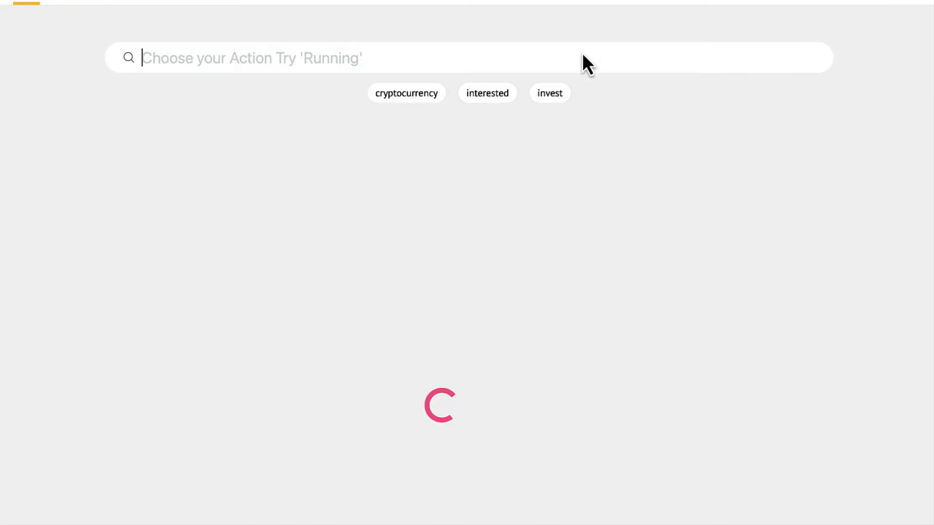
{"action": "left_click", "coordinate": [416, 100]}
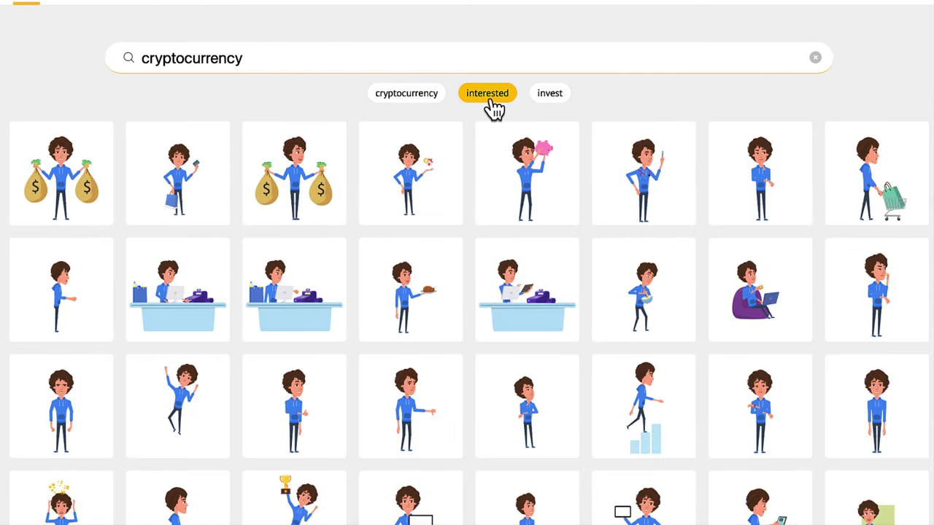
{"action": "left_click", "coordinate": [490, 102]}
{"action": "left_click", "coordinate": [548, 107]}
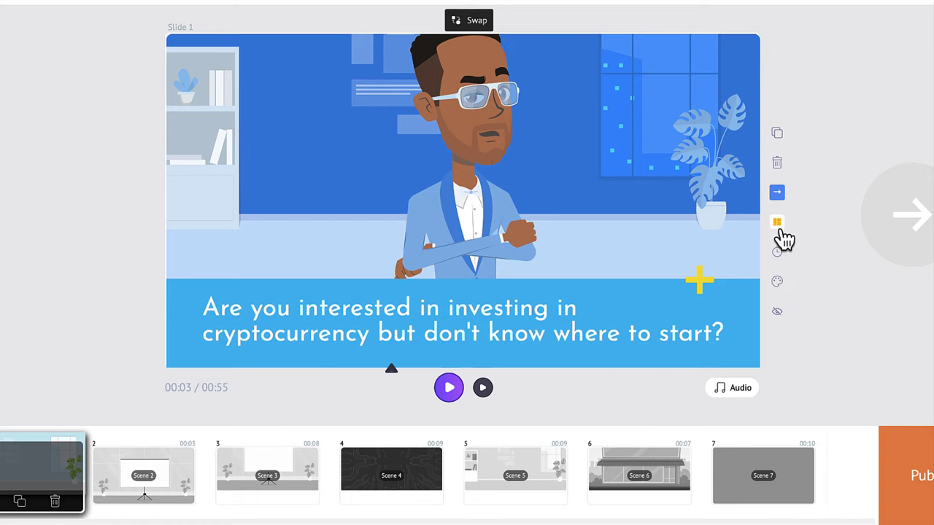
Try the Grape Vine and Autumn themes, then apply the Pleasant Day colour theme.
{"action": "left_click", "coordinate": [776, 281]}
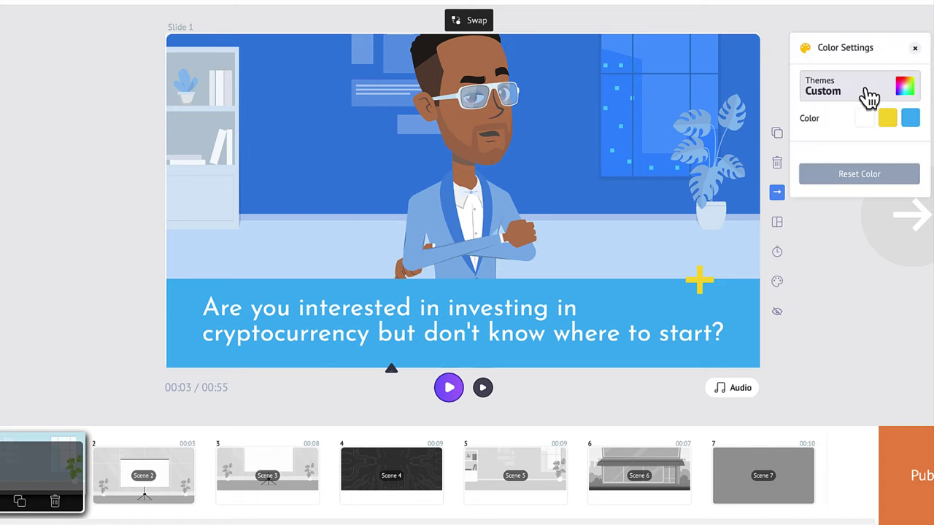
{"action": "left_click", "coordinate": [868, 94]}
{"action": "left_click", "coordinate": [864, 146]}
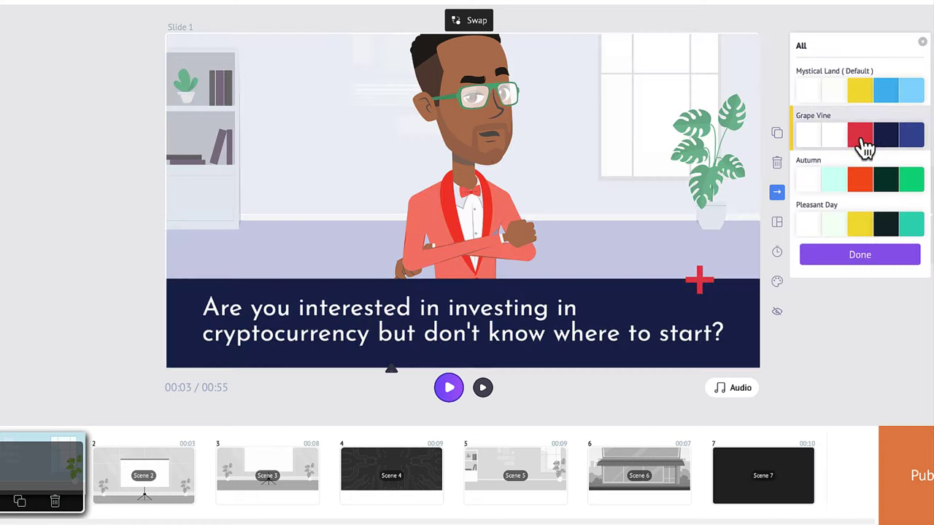
{"action": "left_click", "coordinate": [861, 191]}
{"action": "left_click", "coordinate": [863, 224]}
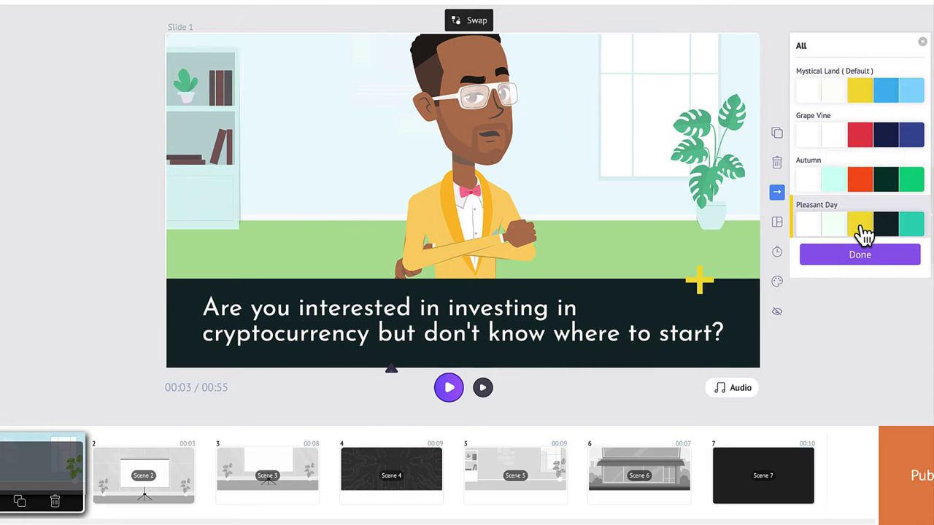
{"action": "scroll", "coordinate": [852, 188], "scroll_direction": "down", "scroll_amount": 2}
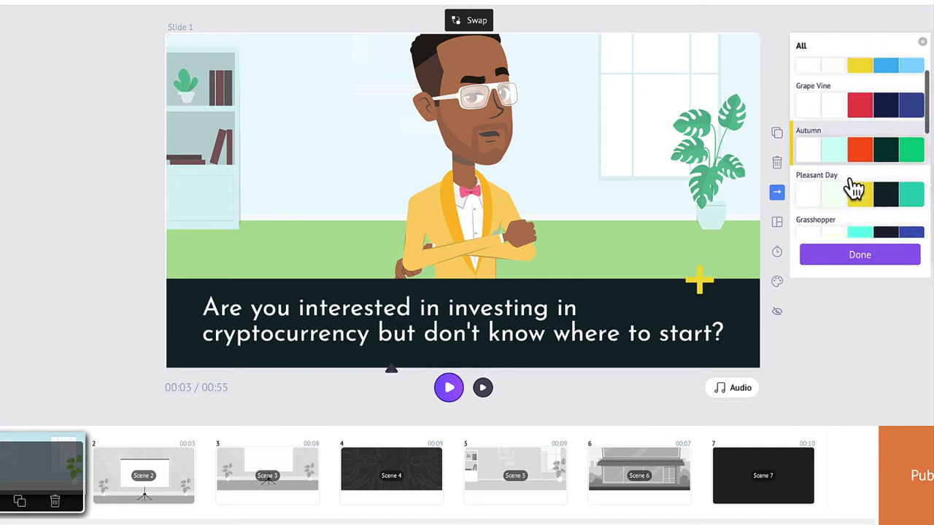
{"action": "scroll", "coordinate": [853, 188], "scroll_direction": "up", "scroll_amount": 2}
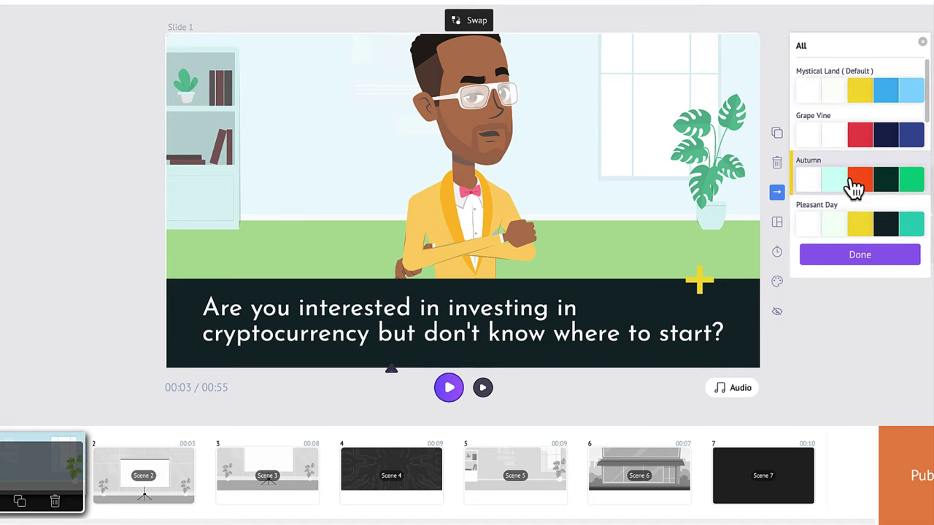
{"action": "left_click", "coordinate": [922, 42]}
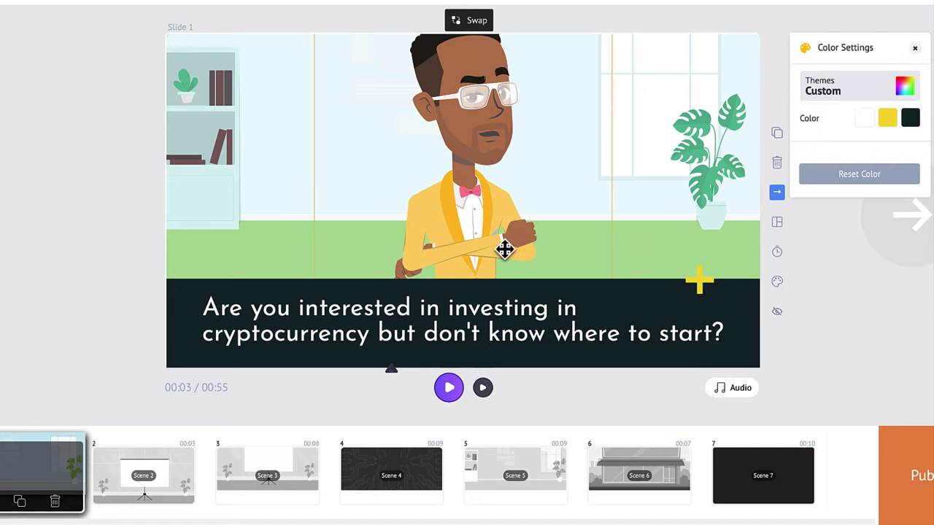
{"action": "left_click", "coordinate": [384, 310]}
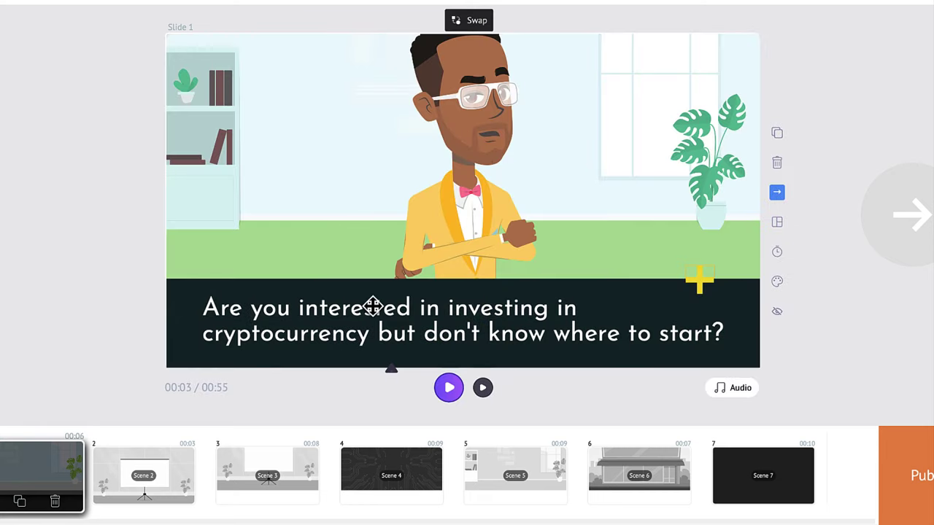
Turn on 'Hide text in current slide' to hide the first slide's caption.
{"action": "left_click", "coordinate": [384, 308]}
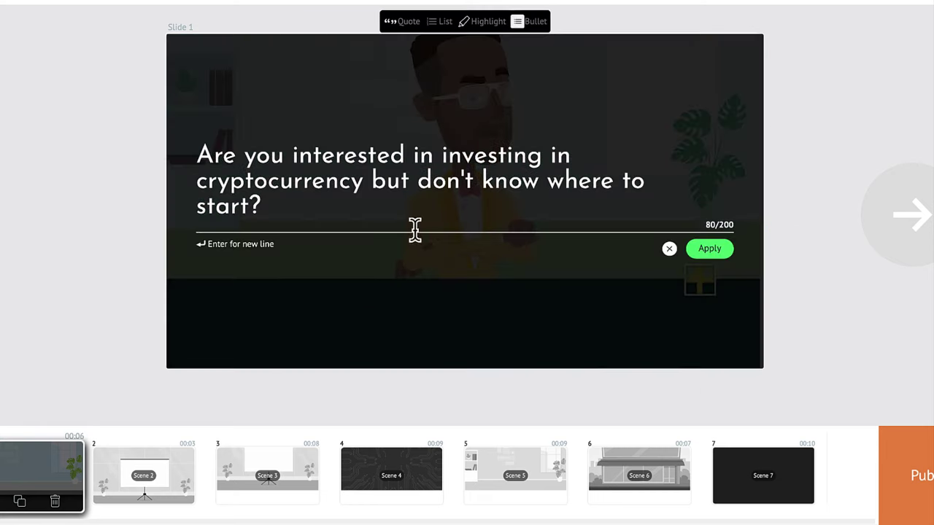
{"action": "left_click", "coordinate": [669, 250]}
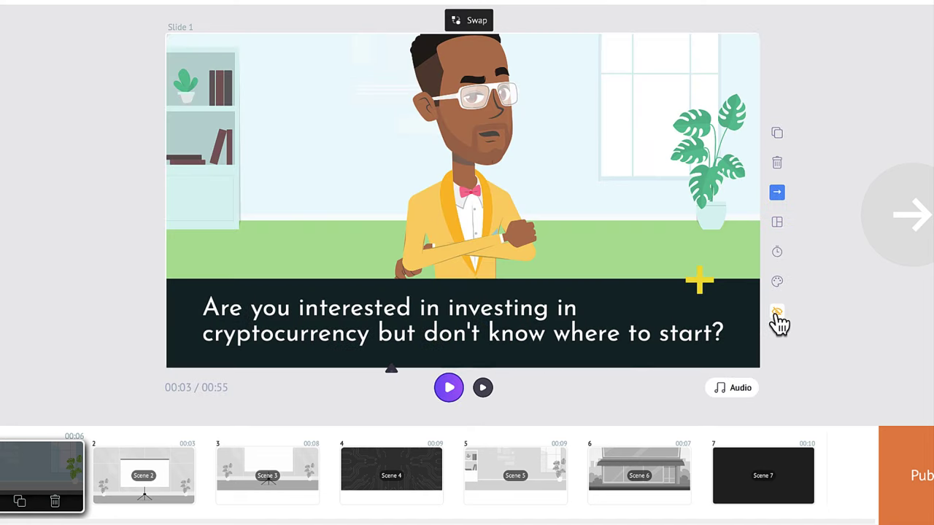
{"action": "left_click", "coordinate": [776, 312]}
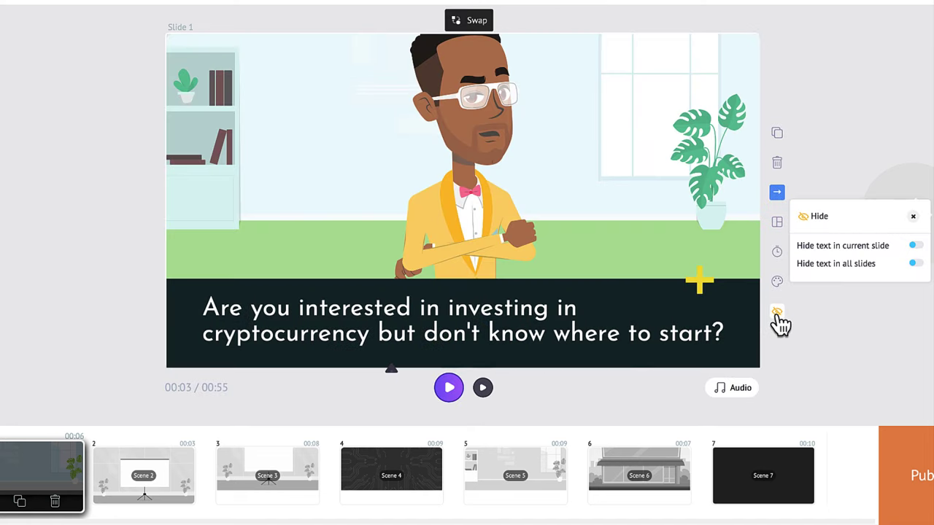
{"action": "left_click", "coordinate": [916, 246]}
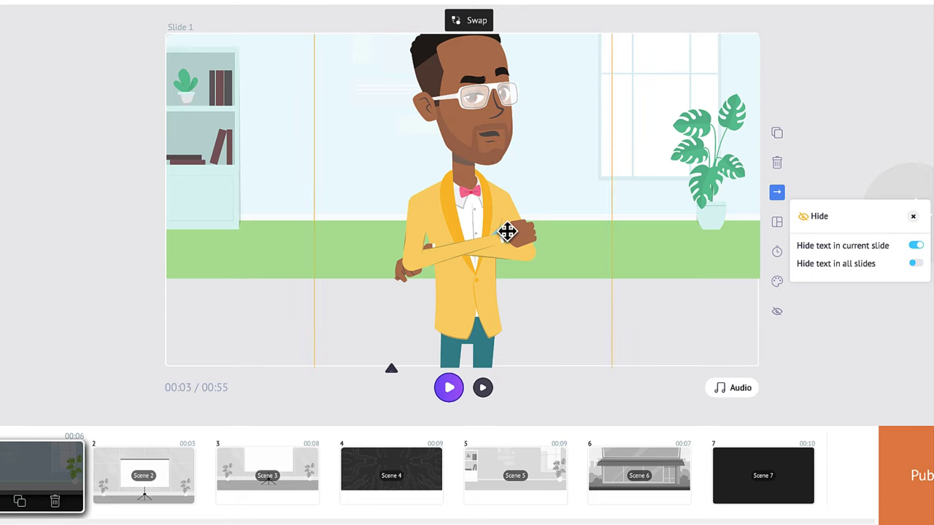
{"action": "left_click", "coordinate": [483, 82]}
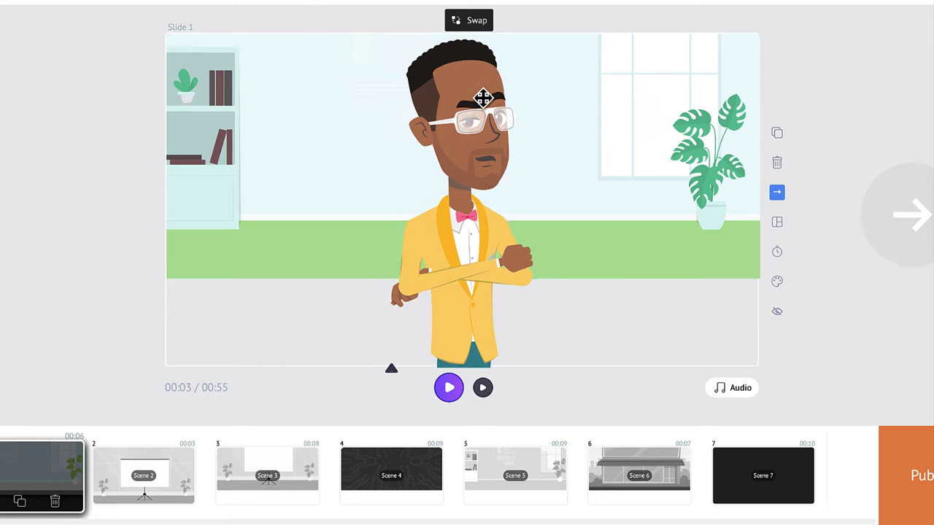
{"action": "left_click", "coordinate": [484, 98]}
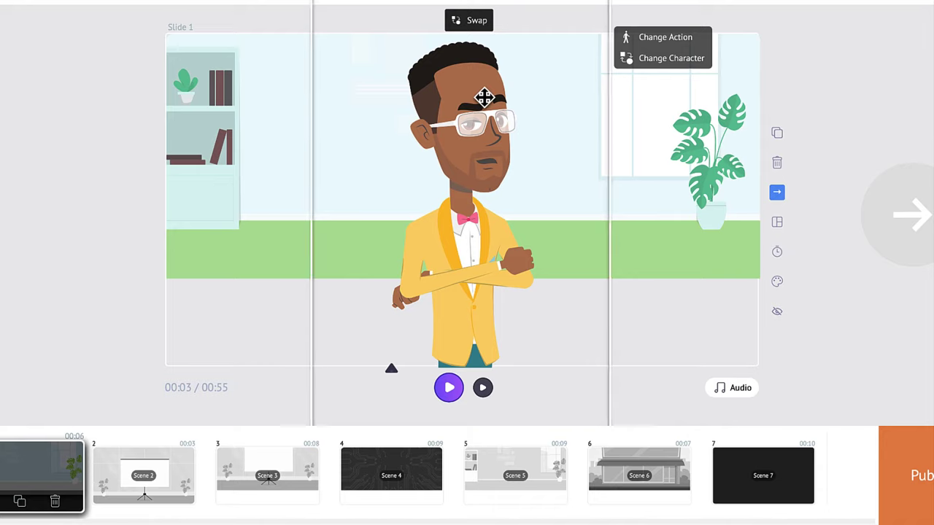
Check the audio settings: Kendra voice at volume 100 (unchanged), Rock Happy music at 20.
{"action": "left_click", "coordinate": [719, 291]}
{"action": "left_click", "coordinate": [740, 394]}
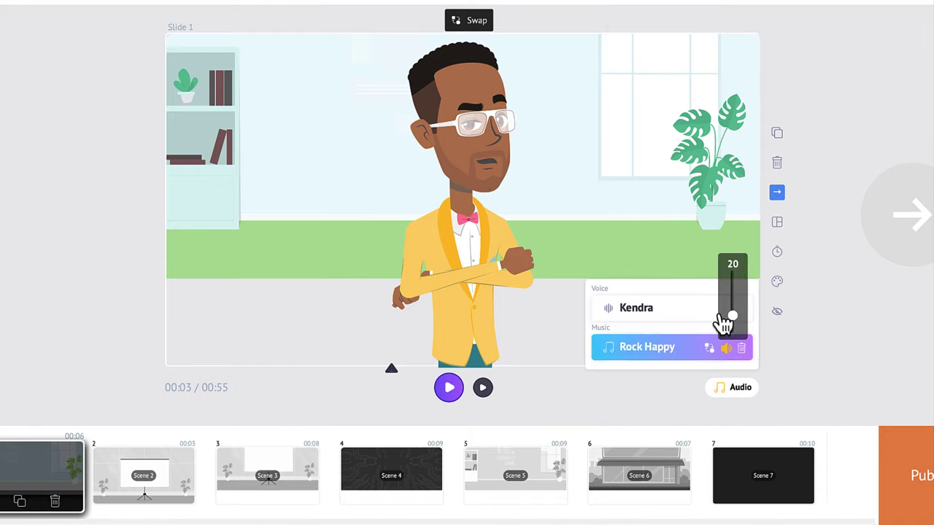
{"action": "mouse_move", "coordinate": [724, 323]}
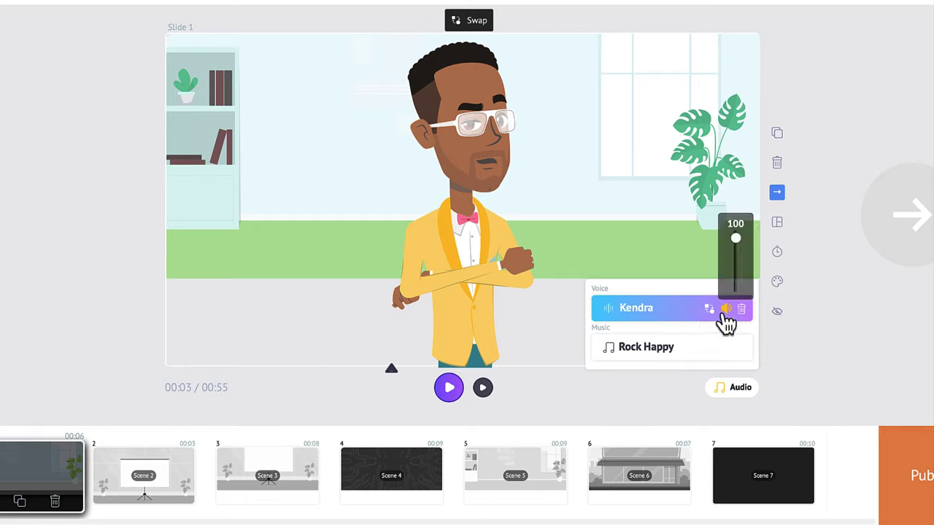
{"action": "left_click", "coordinate": [708, 311]}
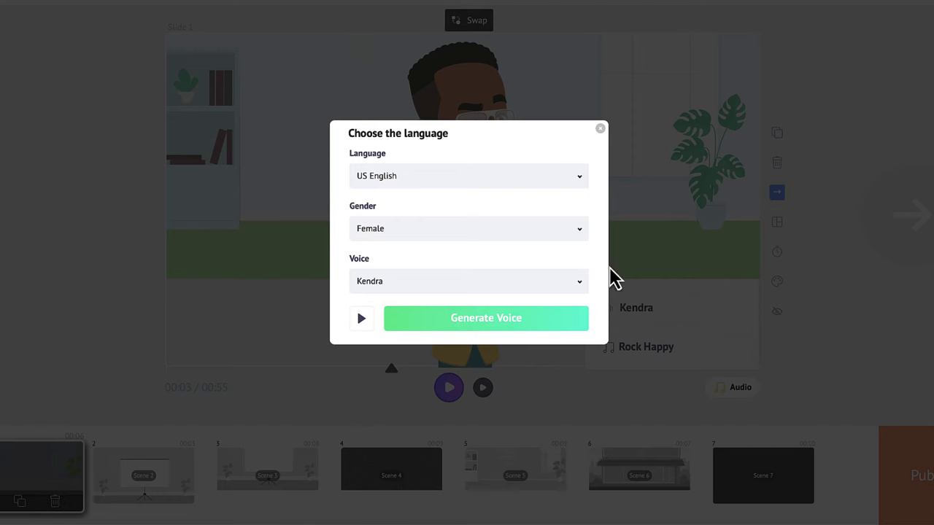
{"action": "left_click", "coordinate": [548, 294]}
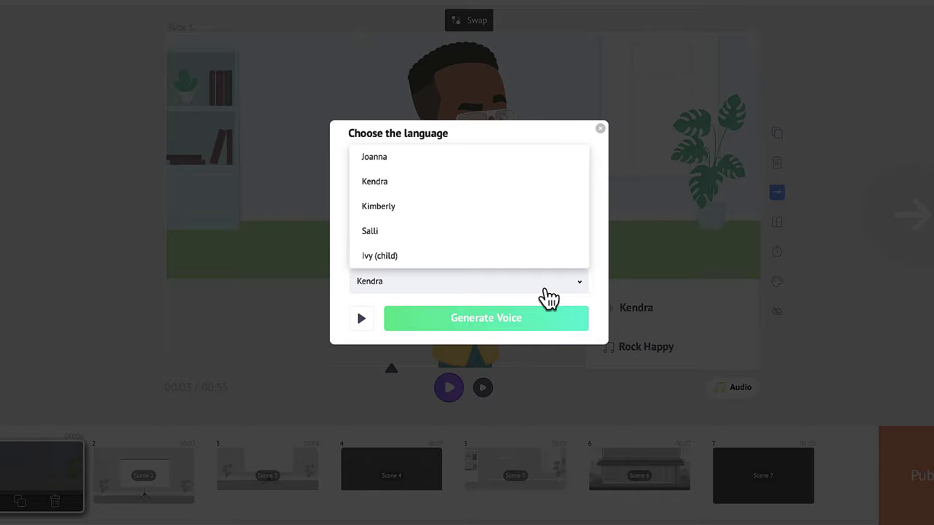
{"action": "left_click", "coordinate": [836, 344]}
{"action": "left_click", "coordinate": [744, 390]}
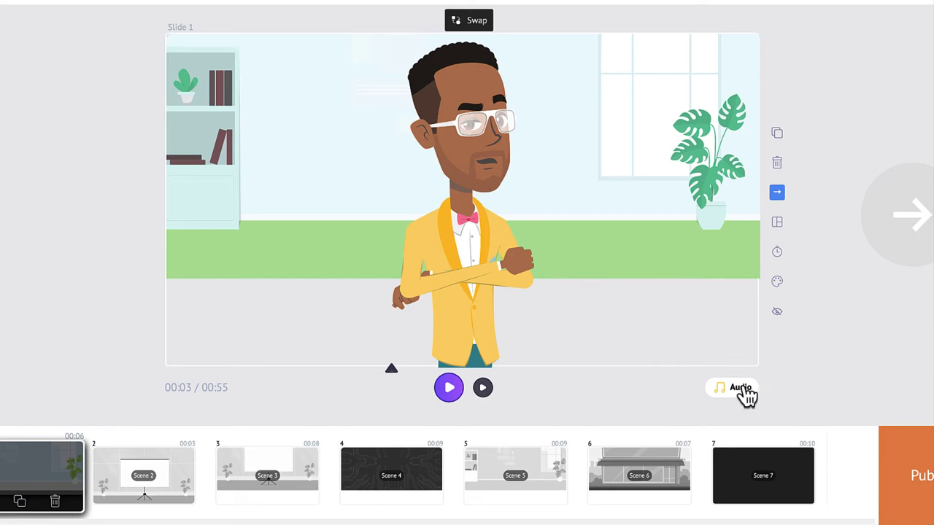
{"action": "left_click", "coordinate": [744, 394]}
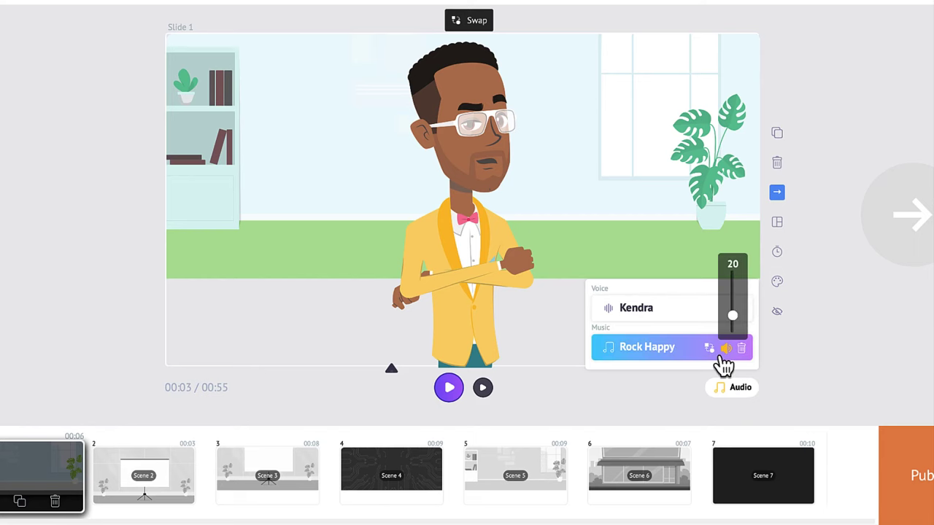
Scroll through the music library tiles, then close it to return to Slide 1.
{"action": "left_click", "coordinate": [667, 354]}
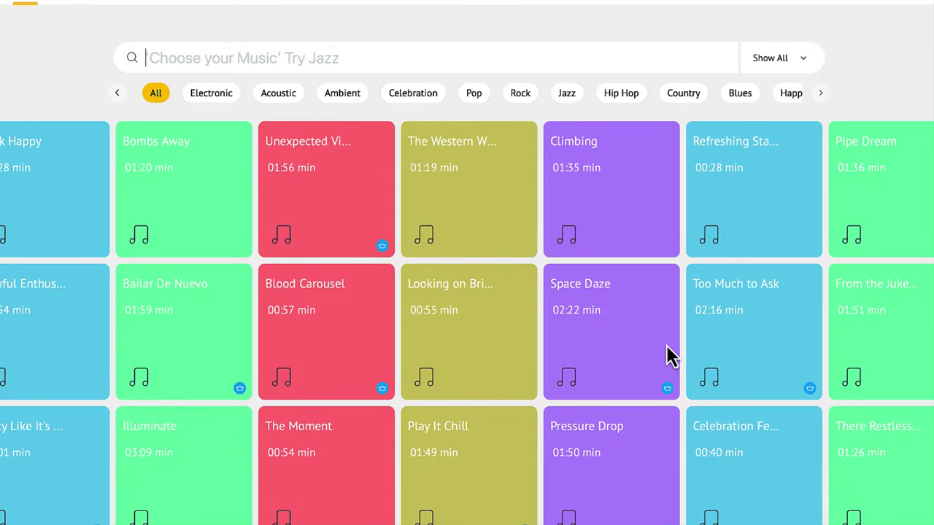
{"action": "scroll", "coordinate": [343, 318], "scroll_direction": "down", "scroll_amount": 1}
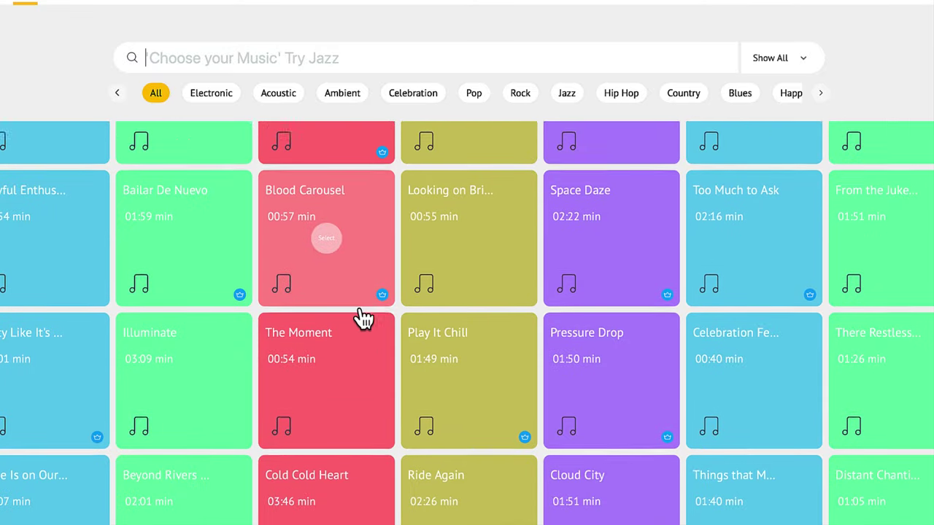
{"action": "scroll", "coordinate": [362, 318], "scroll_direction": "down", "scroll_amount": 2}
{"action": "scroll", "coordinate": [363, 318], "scroll_direction": "up", "scroll_amount": 1}
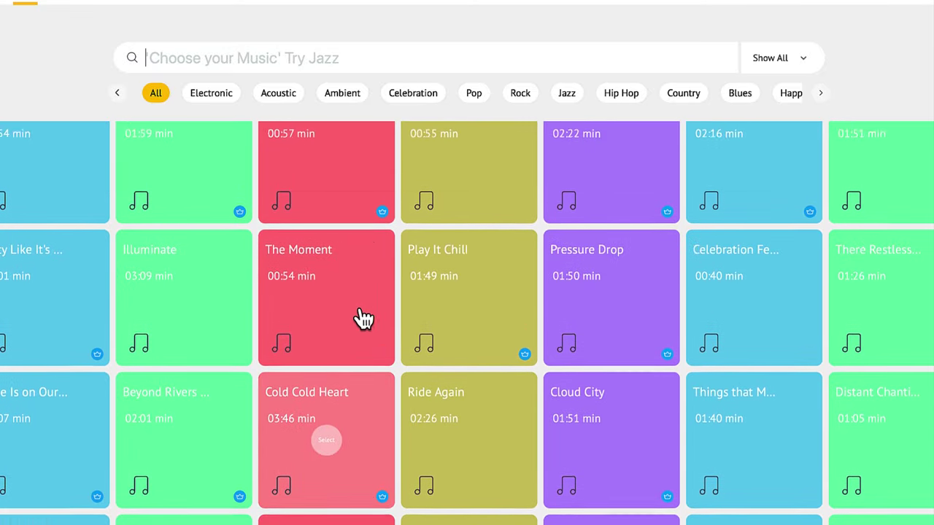
{"action": "scroll", "coordinate": [362, 318], "scroll_direction": "up", "scroll_amount": 2}
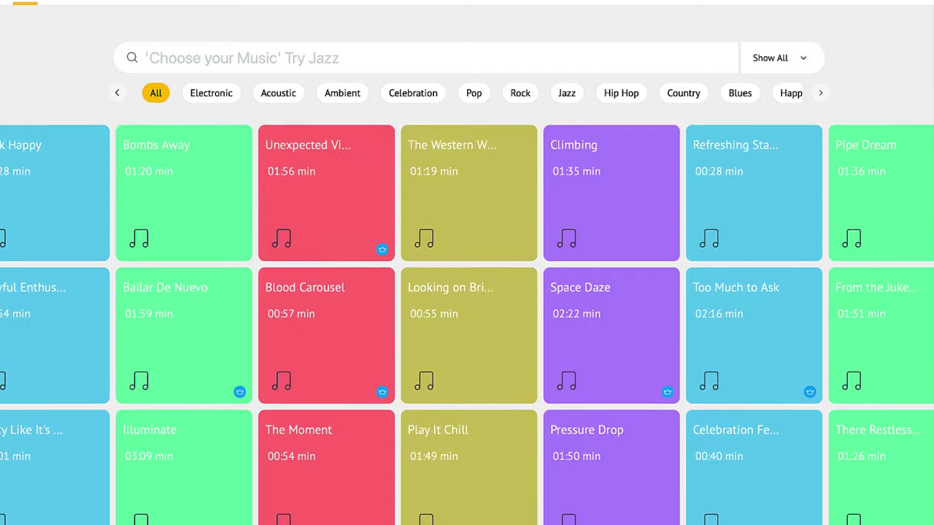
{"action": "left_click", "coordinate": [911, 3]}
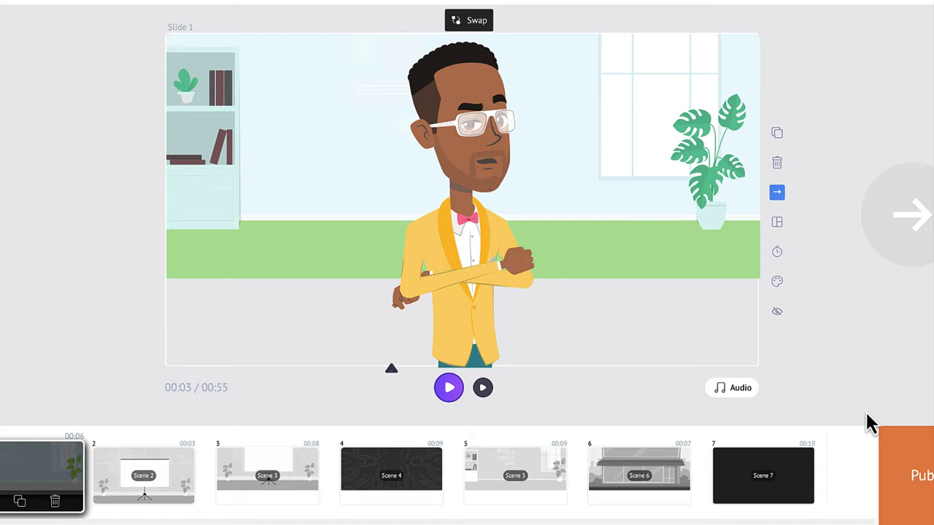
Replace the 'Babysitter Wanted' title with 'Commeercial' and download the video as HD 720p MP4.
{"action": "left_click", "coordinate": [927, 476]}
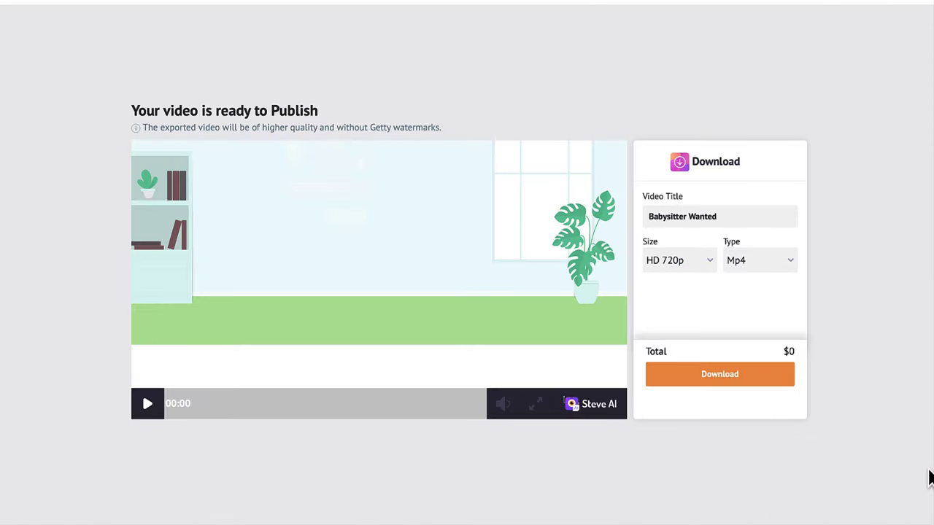
{"action": "left_click_drag", "start_coordinate": [748, 217], "coordinate": [618, 219]}
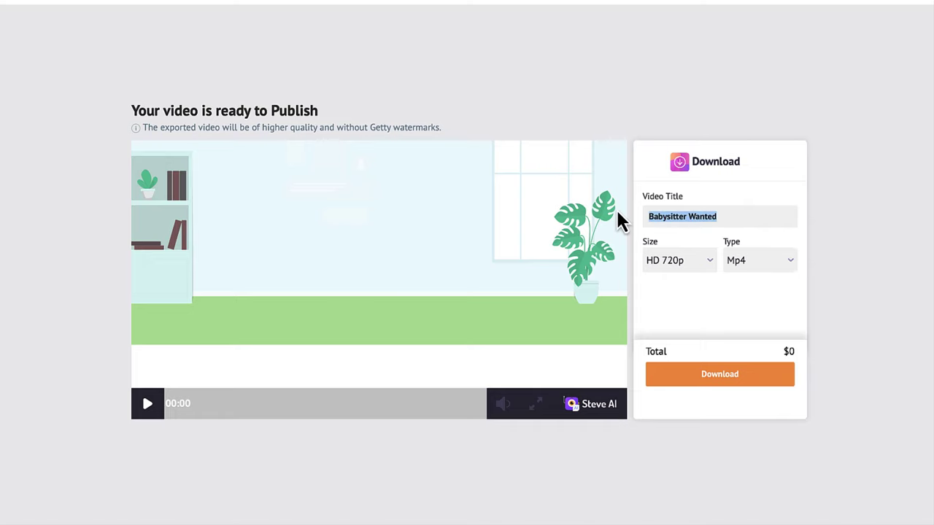
{"action": "type", "text": "Commeerciial"}
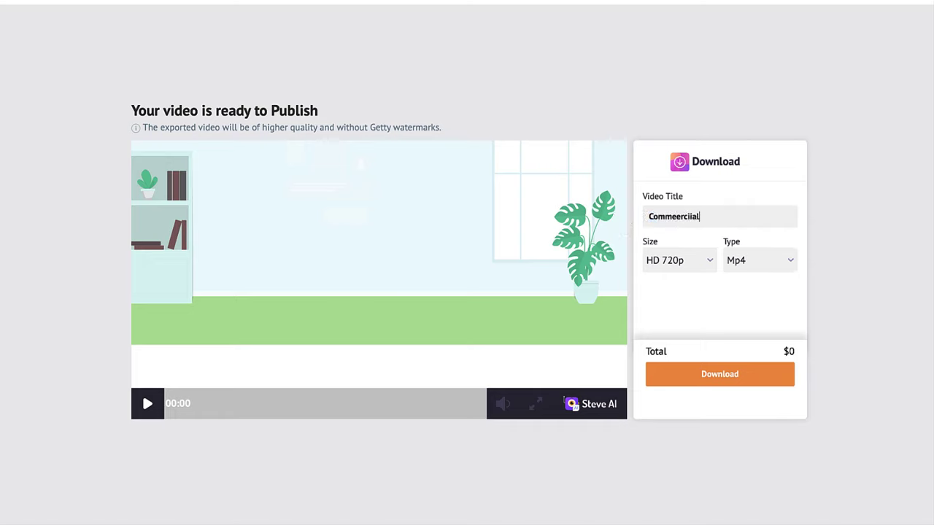
{"action": "key", "text": "BackSpace"}
{"action": "left_click", "coordinate": [708, 377]}
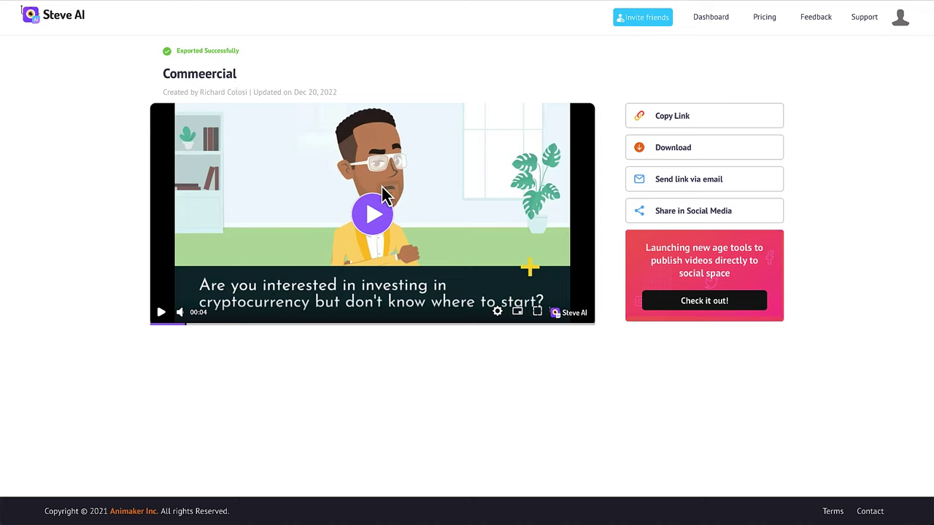
Copy the Commeercial video's share link and play the preview briefly to 00:06.
{"action": "left_click", "coordinate": [675, 119]}
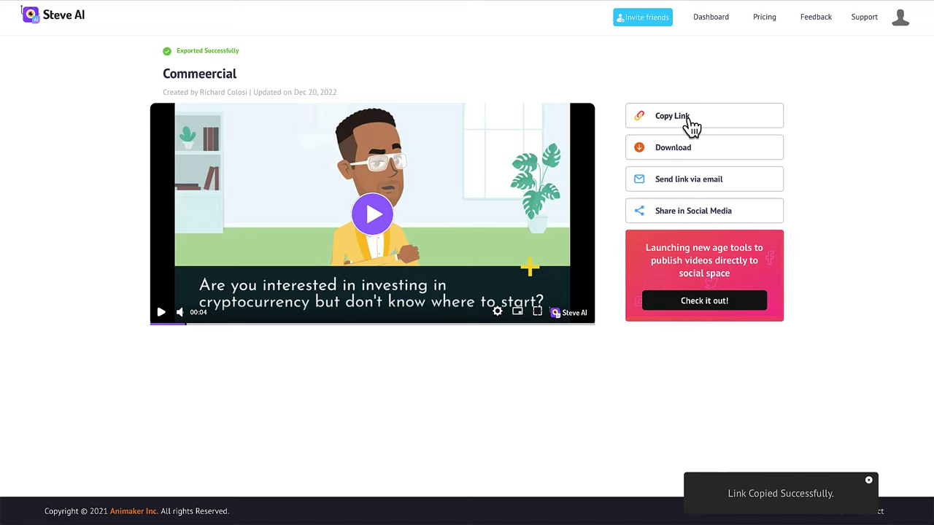
{"action": "left_click", "coordinate": [161, 313]}
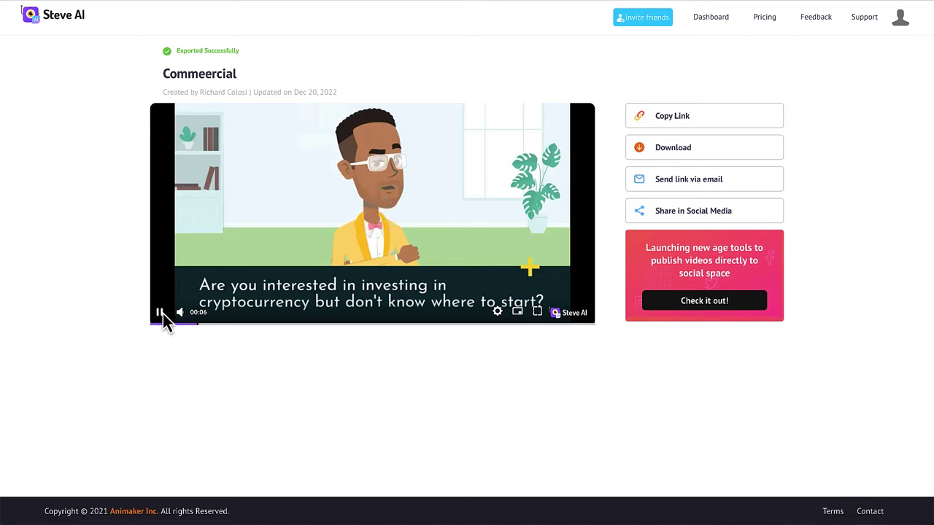
{"action": "left_click", "coordinate": [161, 313]}
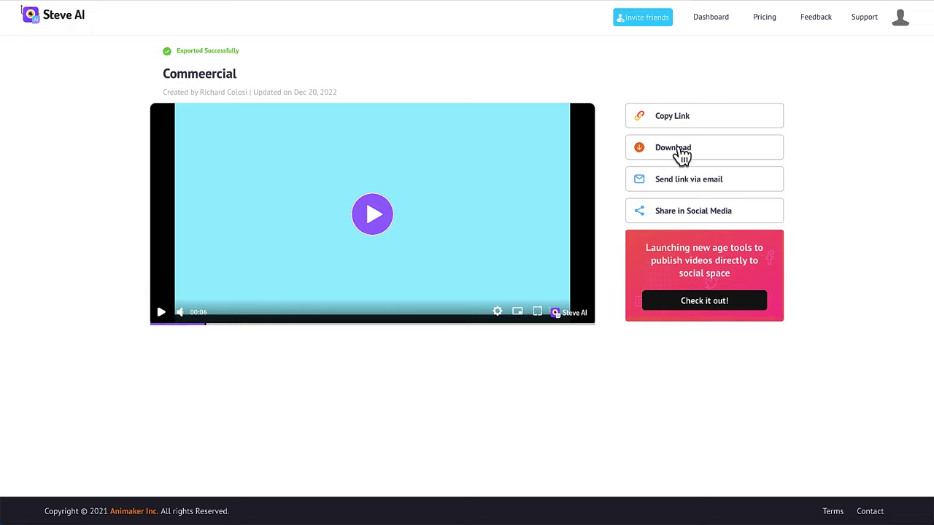